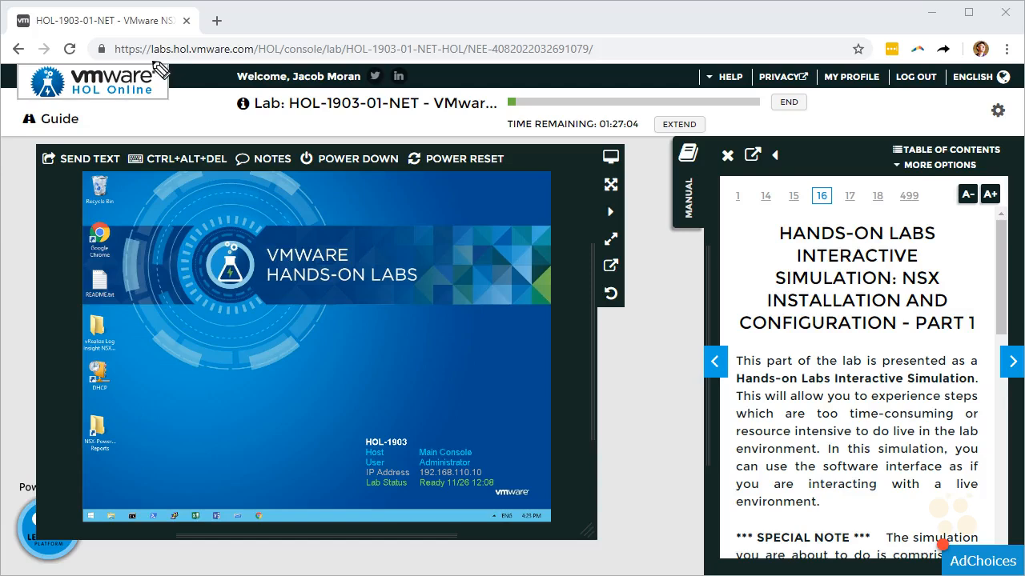
Open the NSX Manager installation interactive simulation from the lab manual in a new tab
drag(148, 58, 244, 57)
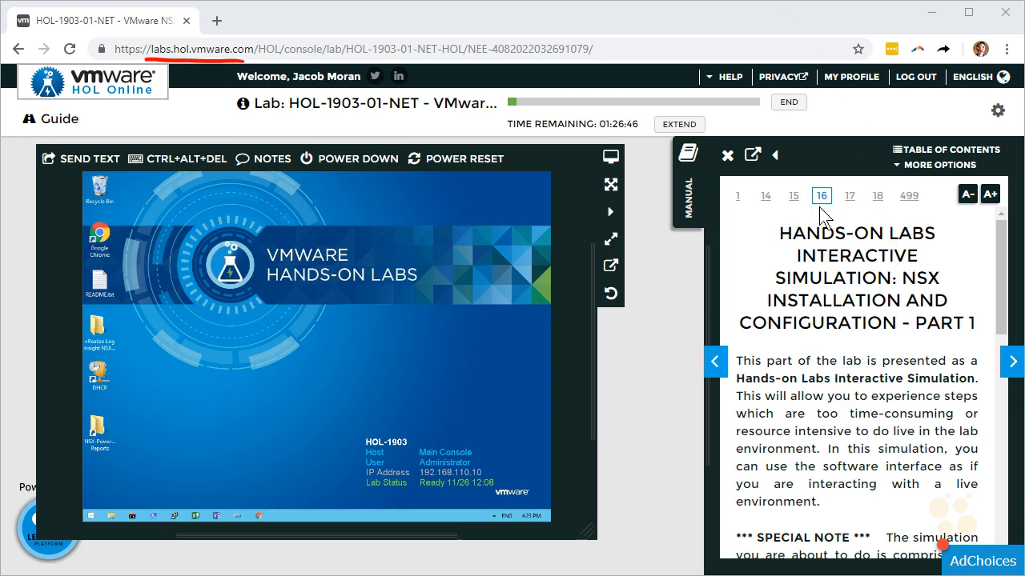
scroll(887, 294, down, 1)
scroll(885, 292, down, 4)
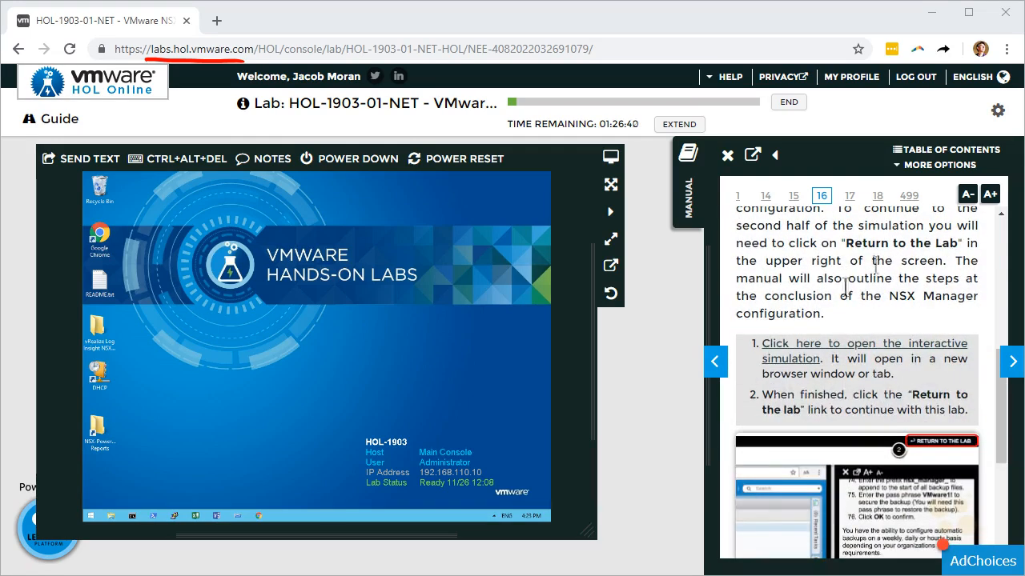
click(828, 345)
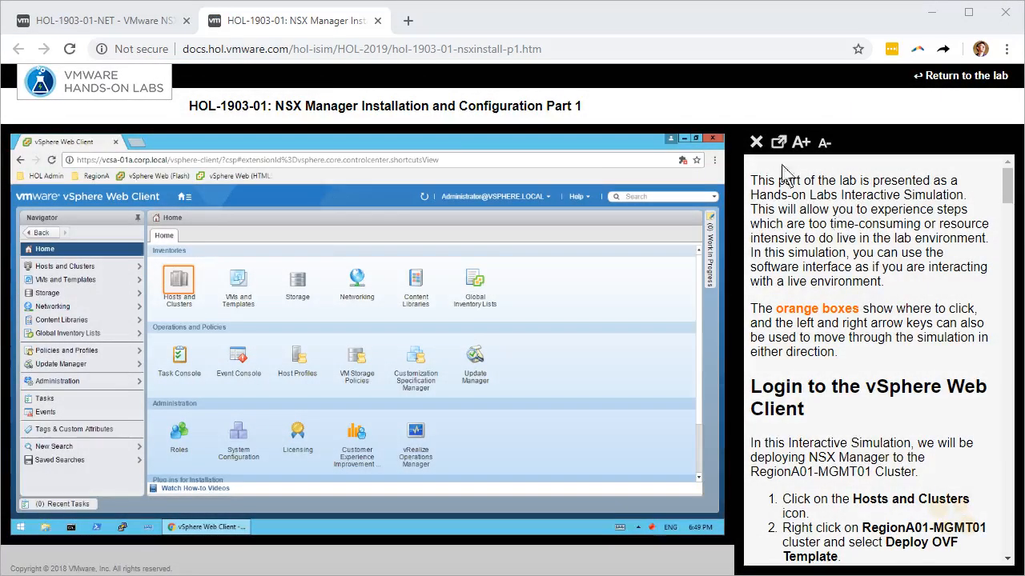
Hide the lab notes and expand RegionA01-MGMT01 in the Hosts and Clusters inventory
click(758, 144)
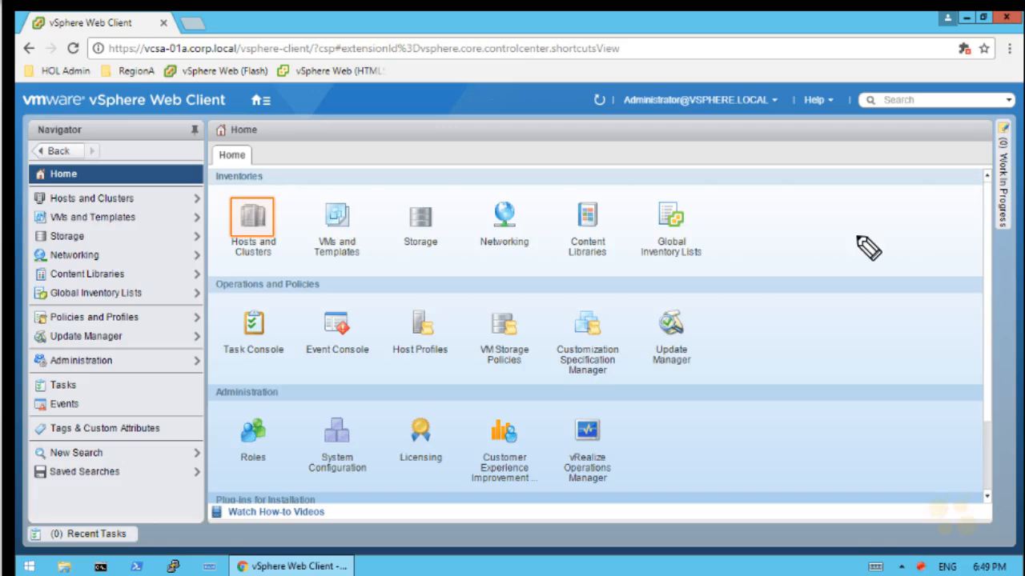
mouse_move(819, 240)
mouse_down()
mouse_move(840, 243)
mouse_move(846, 258)
mouse_move(877, 249)
mouse_move(865, 250)
mouse_up()
mouse_move(879, 221)
mouse_down()
mouse_move(902, 216)
mouse_move(897, 232)
mouse_up()
drag(889, 187, 876, 182)
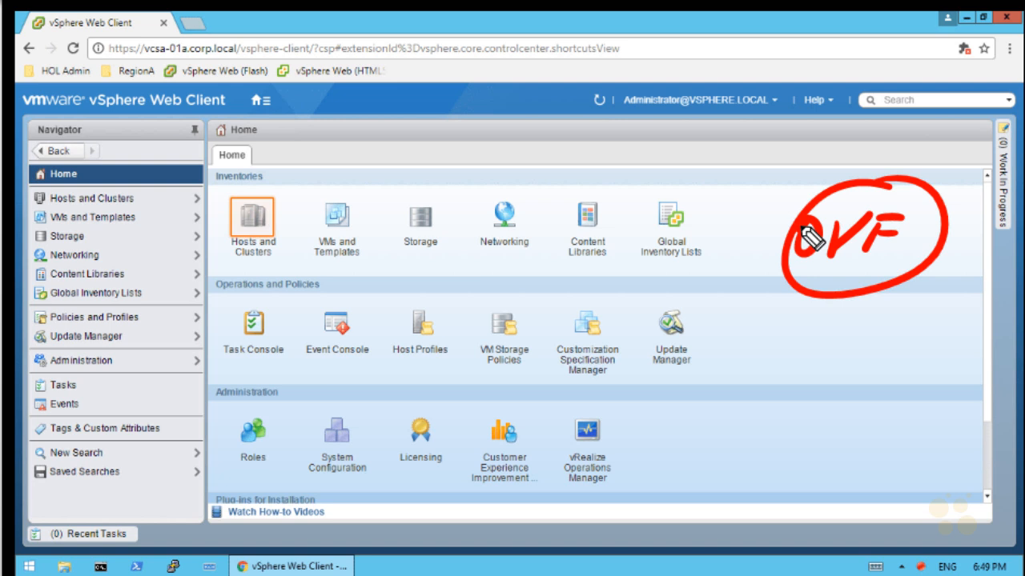
key(e)
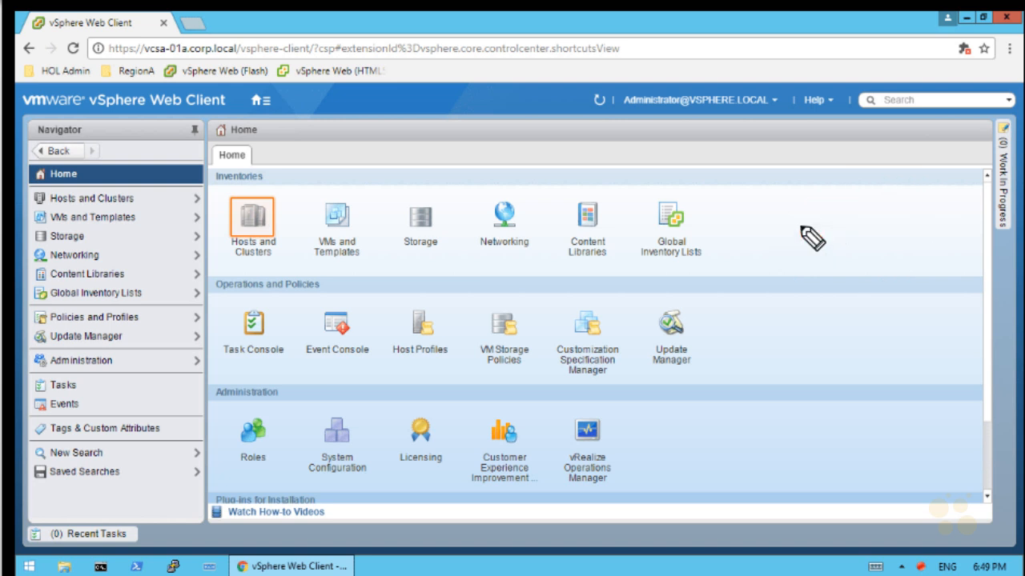
click(252, 218)
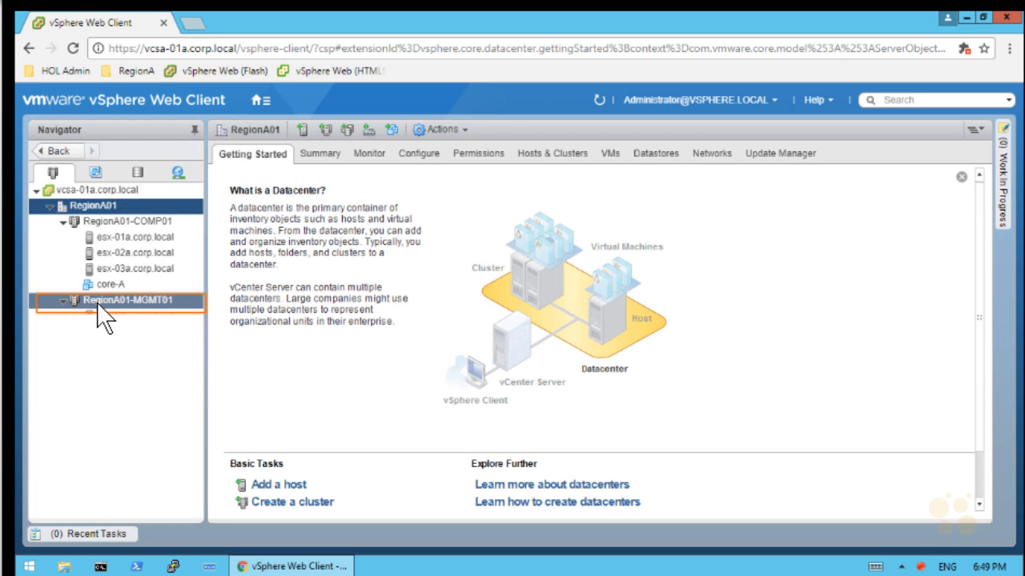
click(59, 301)
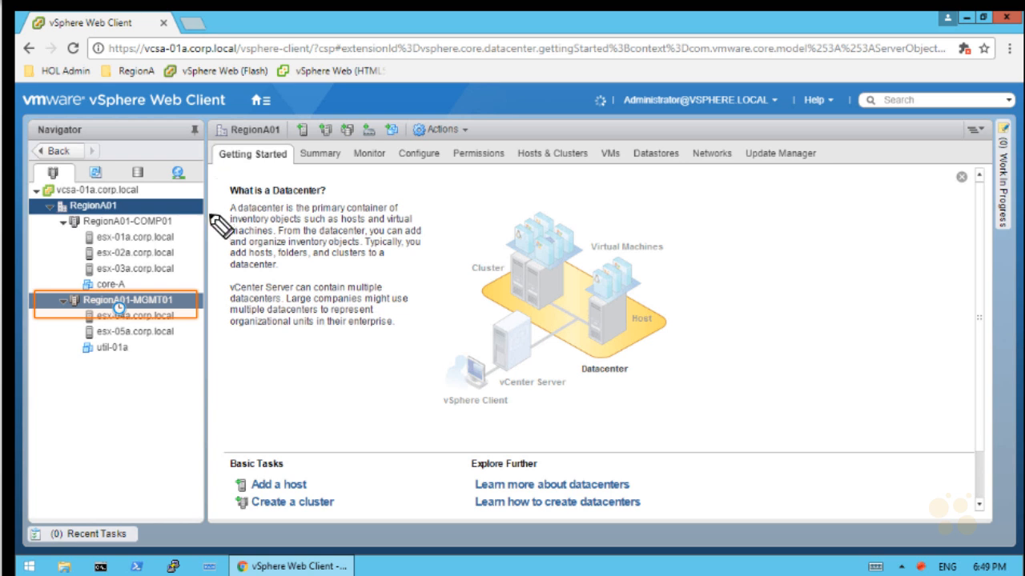
Annotate RegionA01-MGMT01 as 'NSX Edge Controllers' and mark the compute cluster hosts 'Distributed'
mouse_move(189, 205)
mouse_down()
mouse_move(201, 271)
mouse_move(191, 272)
mouse_move(194, 361)
mouse_up()
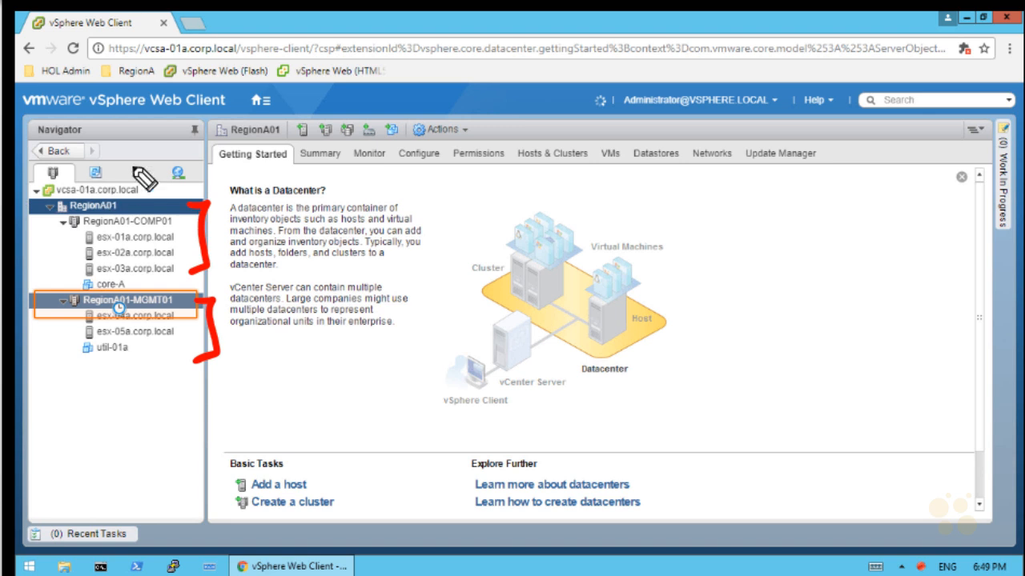
drag(142, 171, 6, 192)
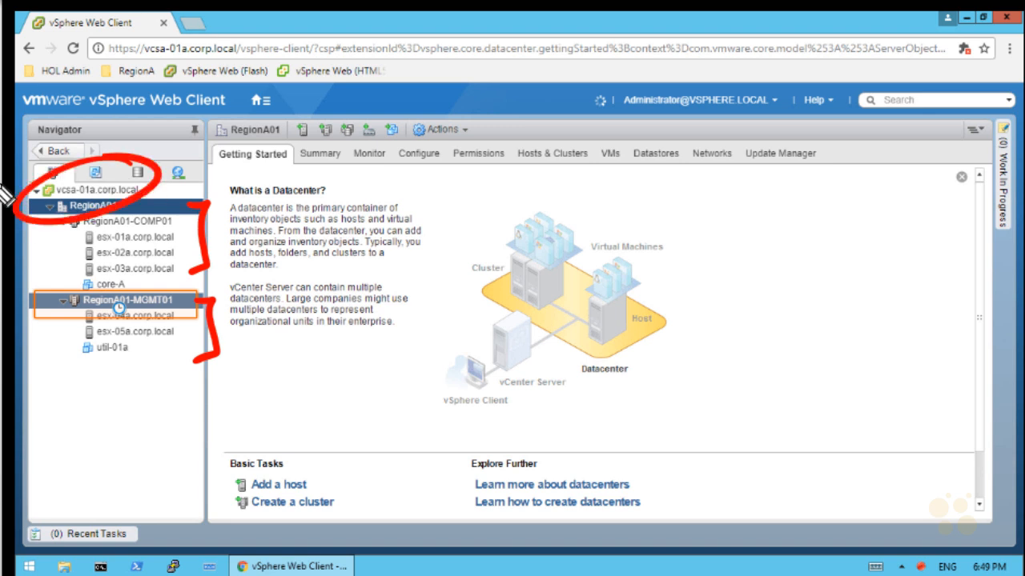
key(ctrl+z)
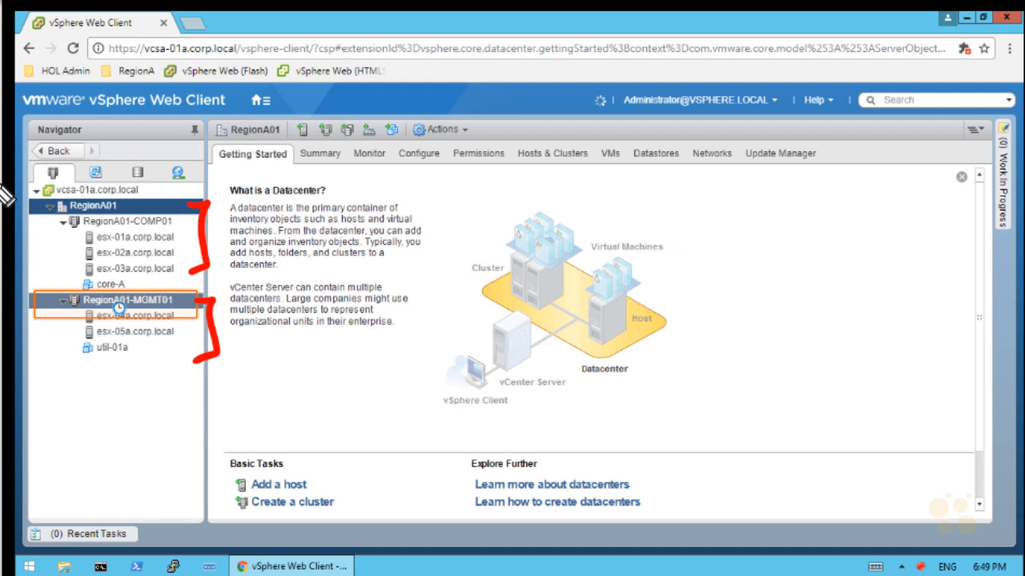
key(Escape)
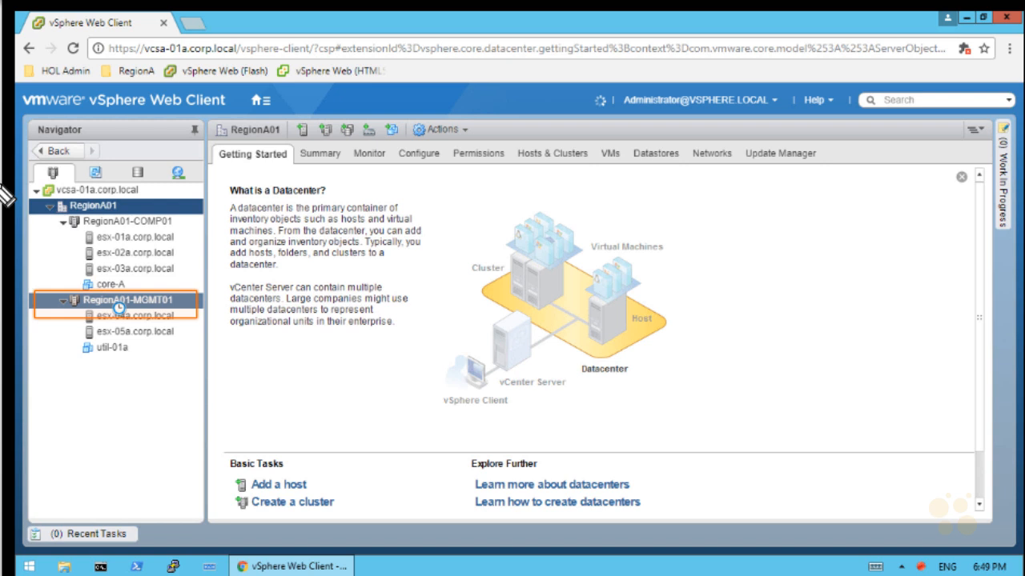
drag(51, 395, 42, 352)
mouse_move(37, 424)
mouse_down()
mouse_move(36, 437)
mouse_move(104, 407)
mouse_move(74, 461)
mouse_move(120, 436)
mouse_up()
mouse_move(67, 490)
mouse_down()
mouse_move(55, 492)
mouse_move(77, 514)
mouse_up()
mouse_move(87, 491)
mouse_down()
mouse_move(97, 503)
mouse_move(130, 477)
mouse_move(192, 464)
mouse_move(222, 435)
mouse_move(200, 453)
mouse_up()
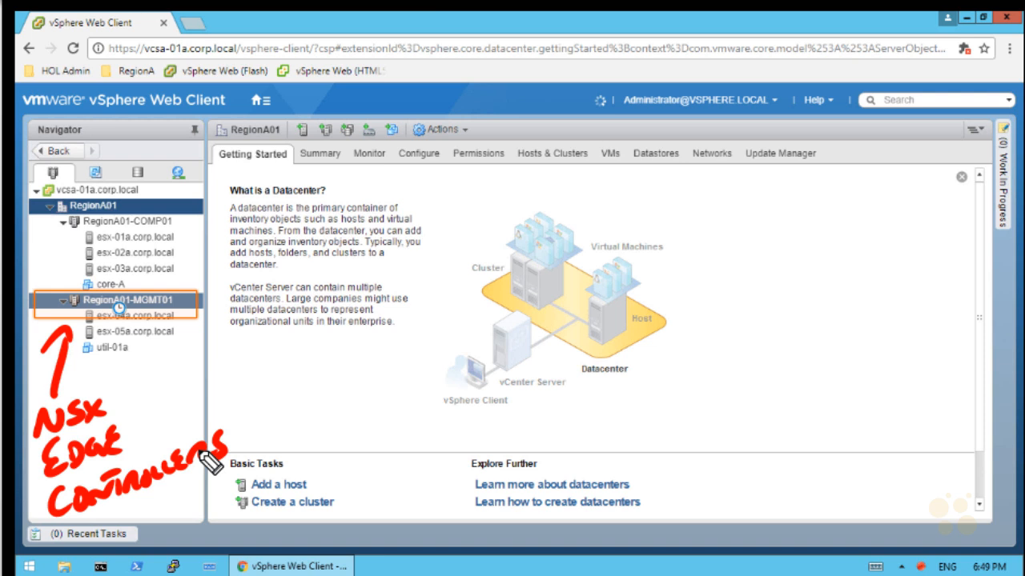
mouse_move(186, 211)
mouse_down()
mouse_move(204, 213)
mouse_move(210, 263)
mouse_move(210, 230)
mouse_move(325, 194)
mouse_move(285, 186)
mouse_move(420, 196)
mouse_move(464, 179)
mouse_move(448, 191)
mouse_up()
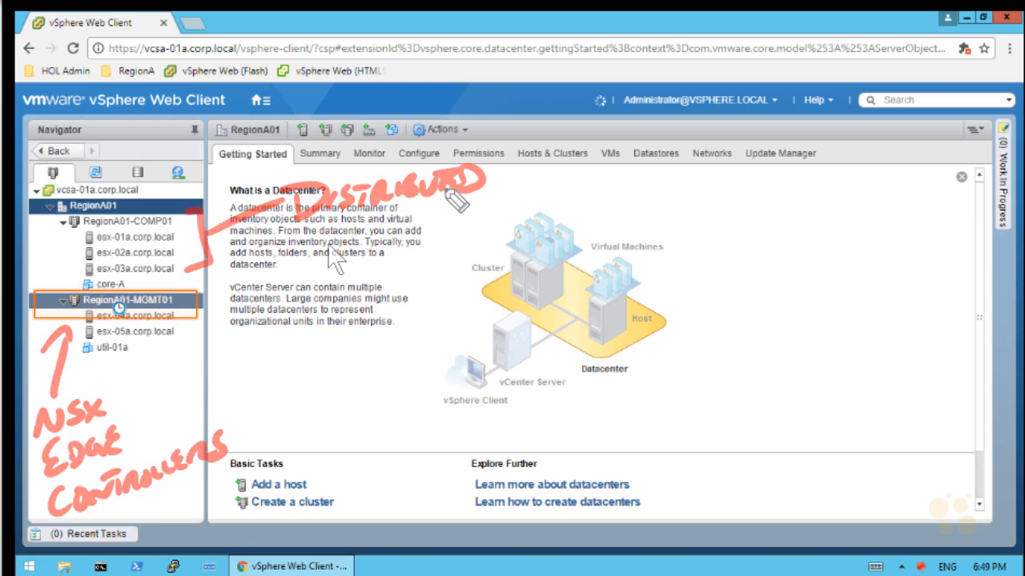
Load the local VMware-NSX-Manager-6.4.1-8599035.ova into Deploy OVF Template for RegionA01-MGMT01
right_click(157, 299)
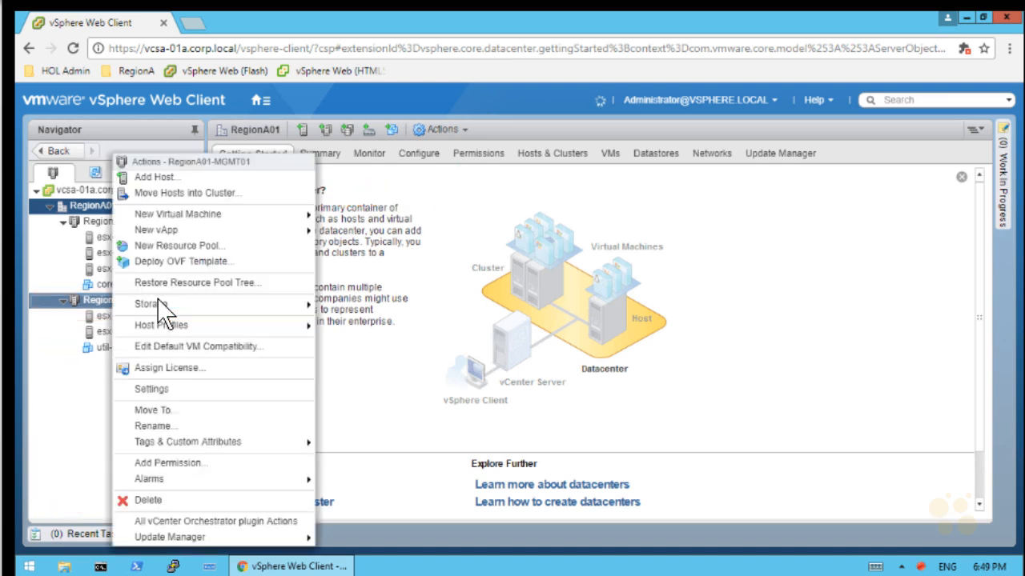
click(195, 264)
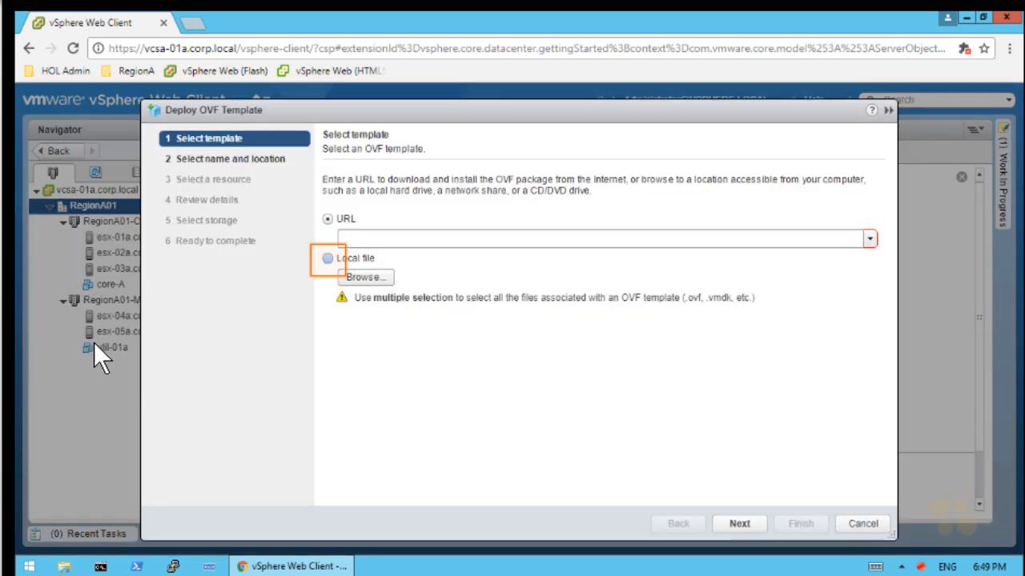
click(328, 259)
click(371, 276)
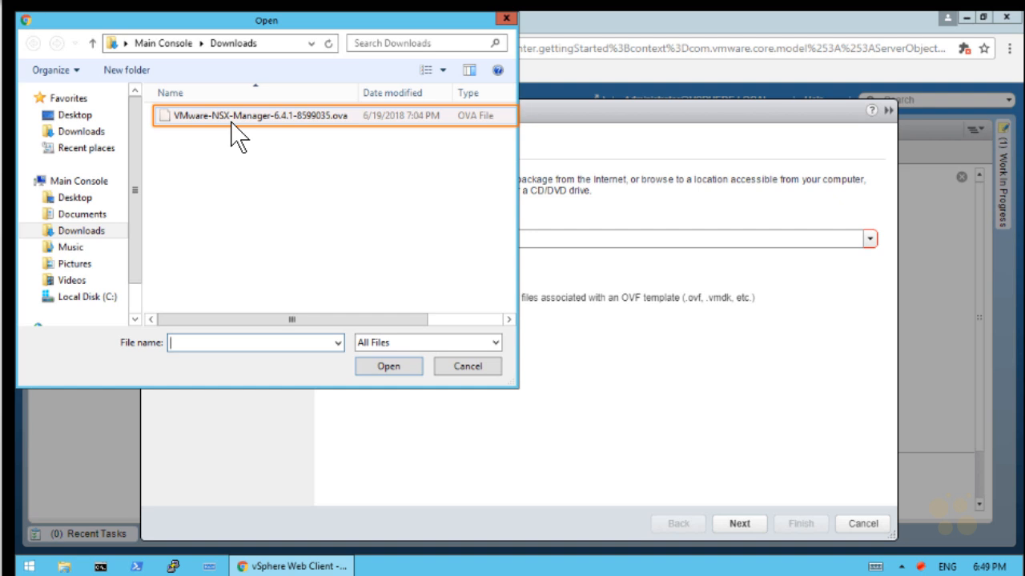
click(231, 123)
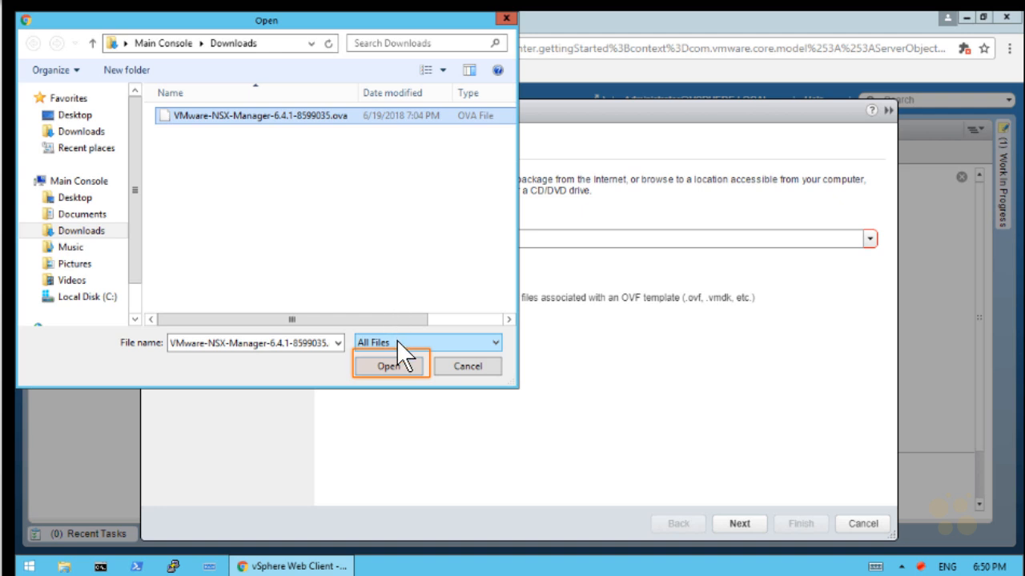
click(392, 365)
click(736, 522)
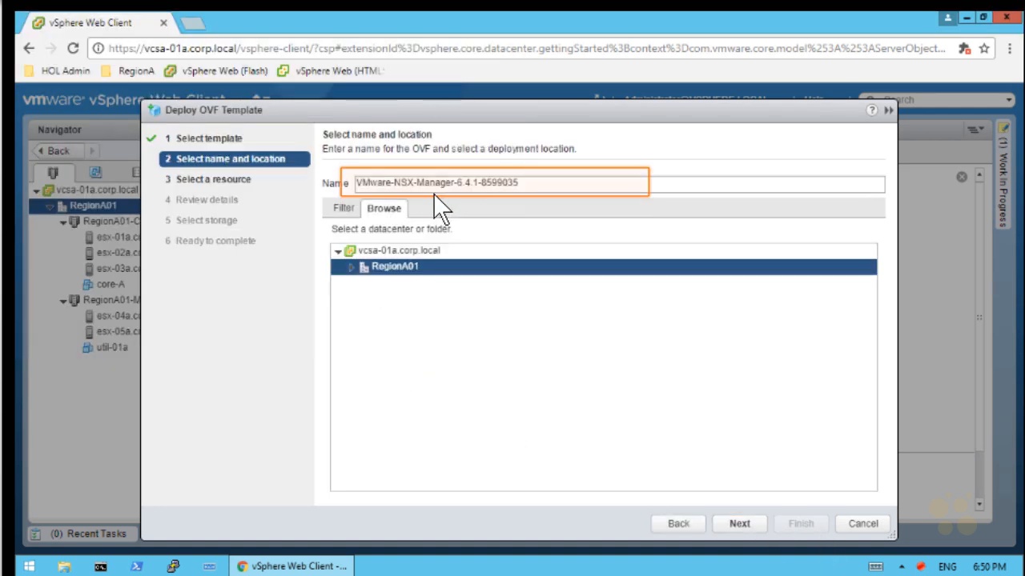
Name the VM nsxmgr-01a and place it on host esx-04a.corp.local
click(552, 198)
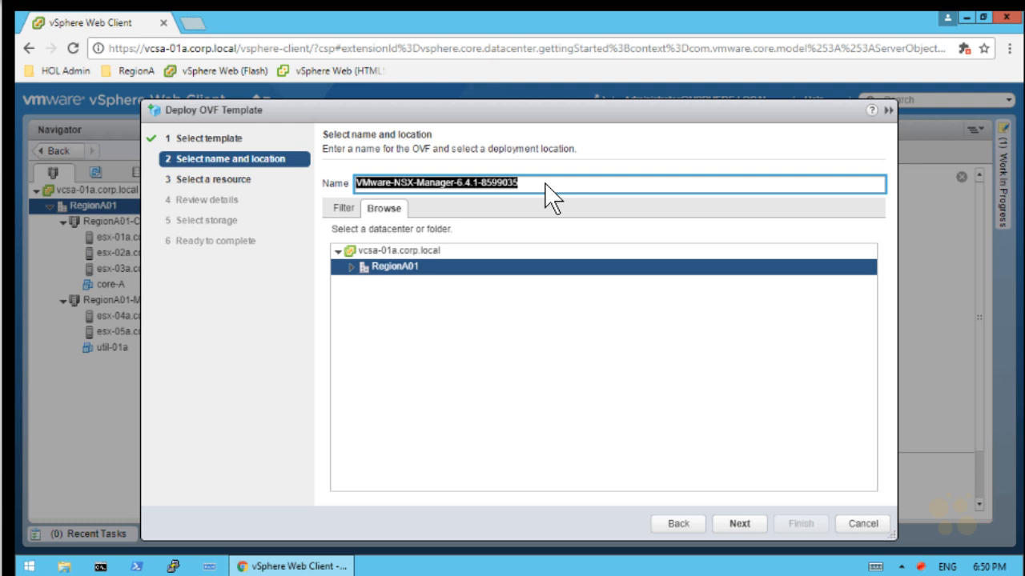
text(nsxmgr-01a)
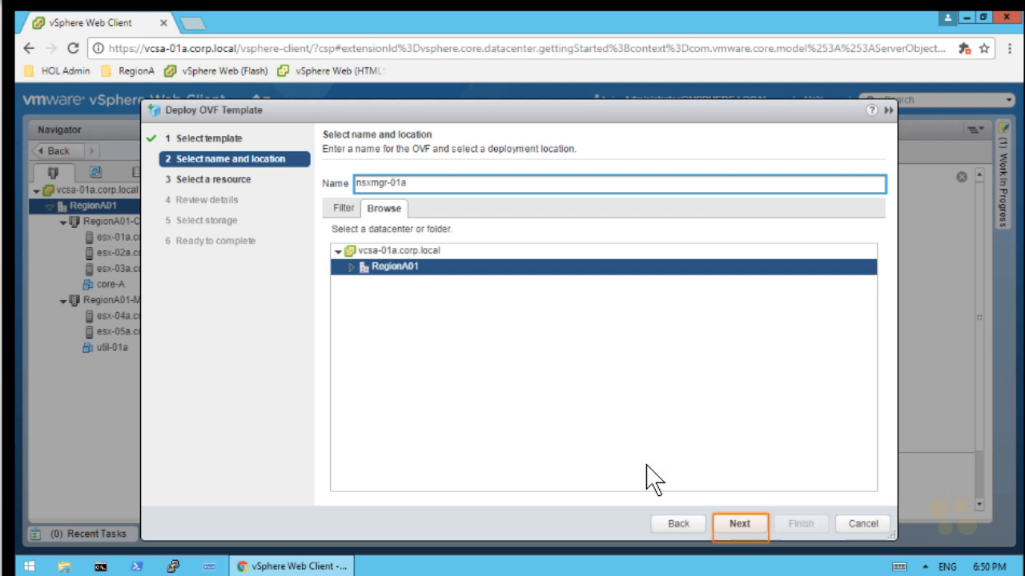
click(738, 523)
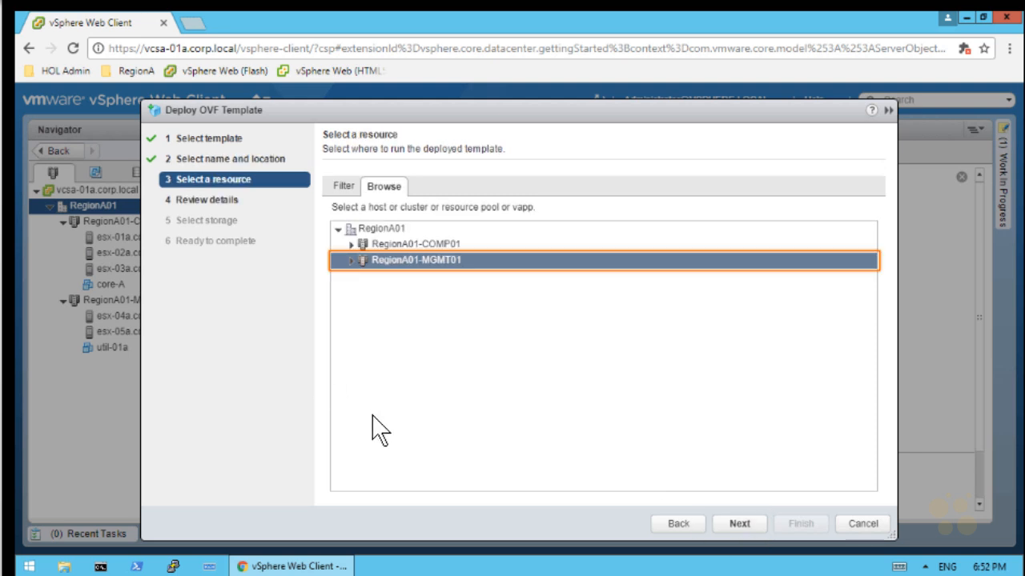
click(351, 260)
click(424, 275)
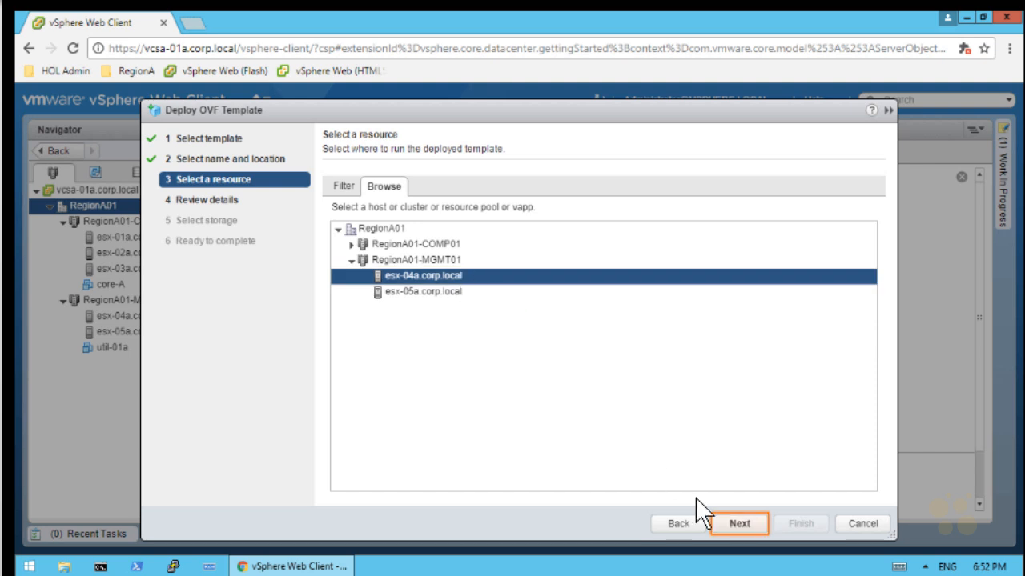
click(741, 523)
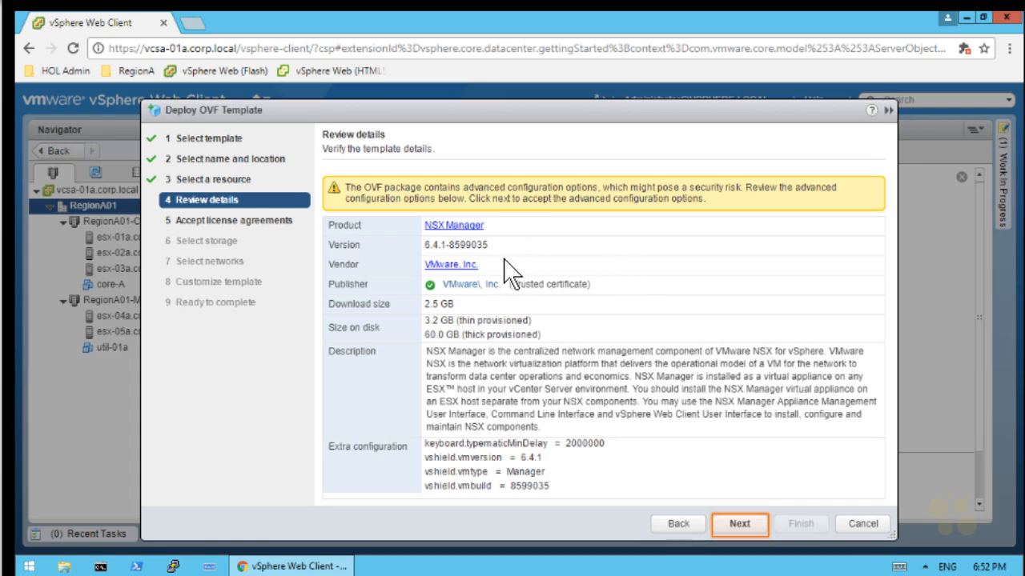
Accept the EULA and keep thick lazy-zeroed format on datastore RegionA01-ISCSI01-MGMT01
mouse_move(490, 272)
mouse_down()
mouse_move(383, 344)
mouse_move(408, 278)
mouse_up()
key(Escape)
click(739, 524)
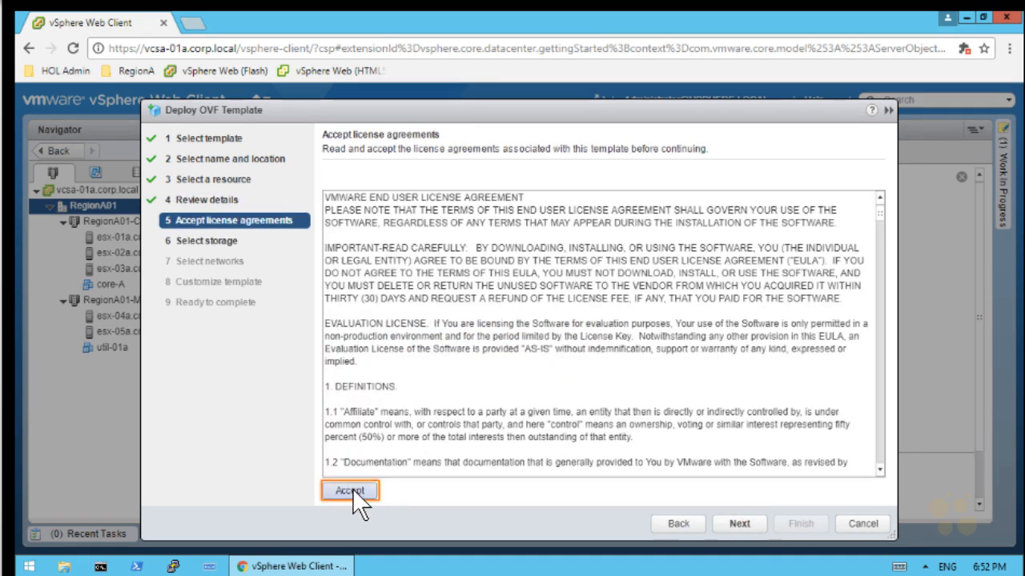
click(351, 490)
click(751, 523)
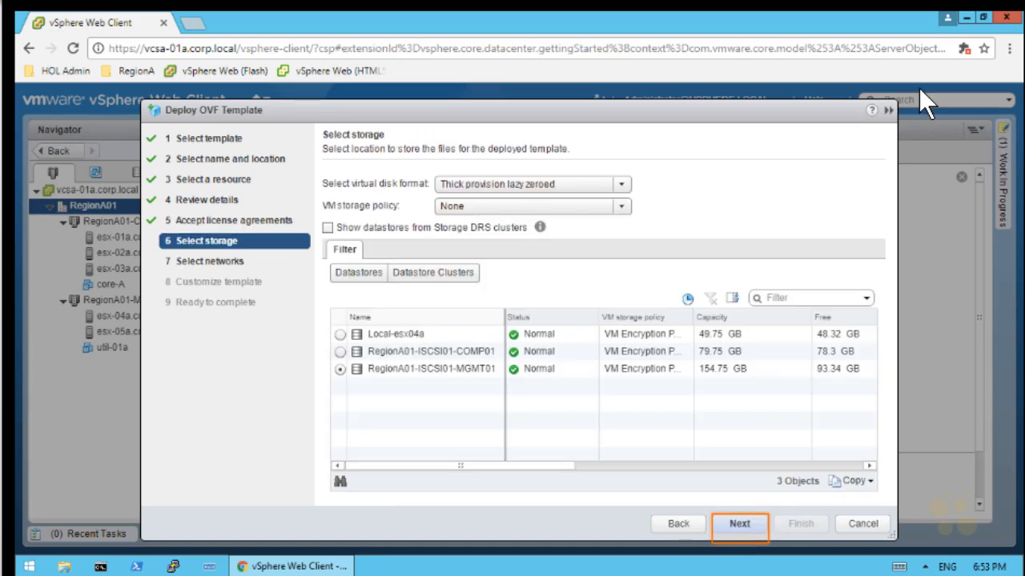
drag(587, 146, 549, 171)
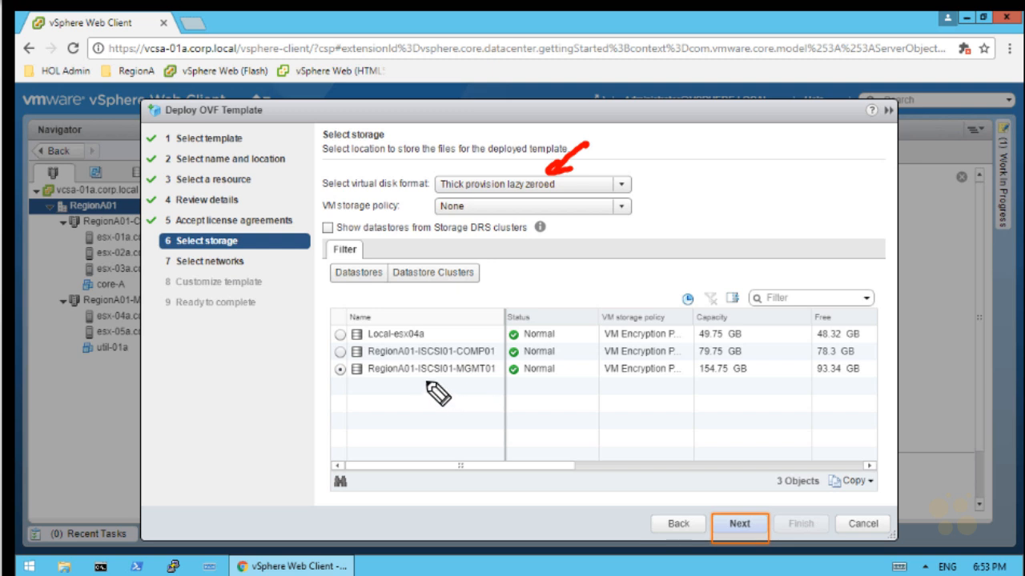
drag(416, 383, 503, 381)
mouse_move(463, 417)
mouse_down()
mouse_move(470, 390)
mouse_move(479, 397)
mouse_up()
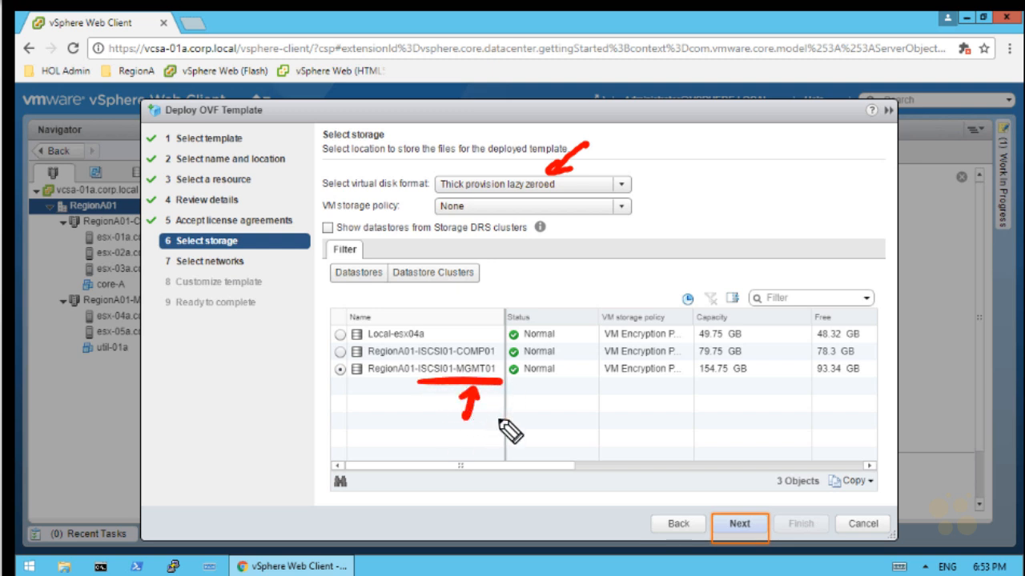
drag(66, 313, 64, 337)
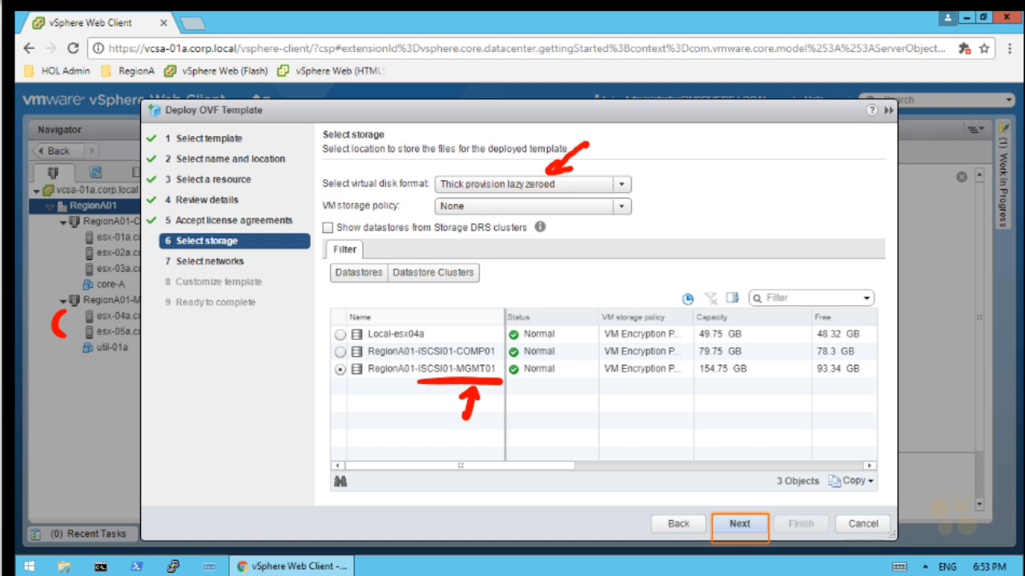
Map Management Network to VM-RegionA01-vDS-MGMT and continue to Customize template
click(744, 533)
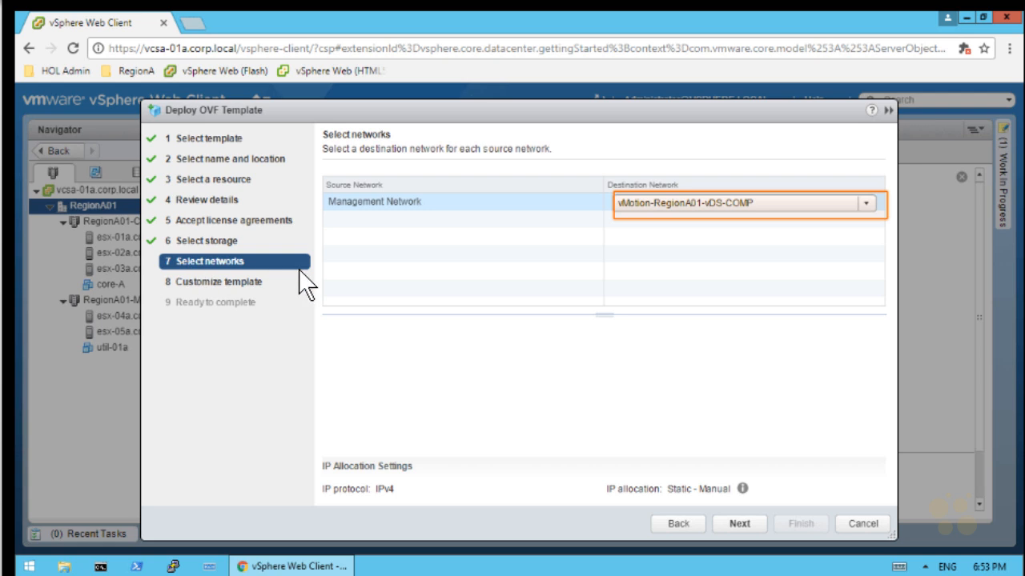
click(866, 203)
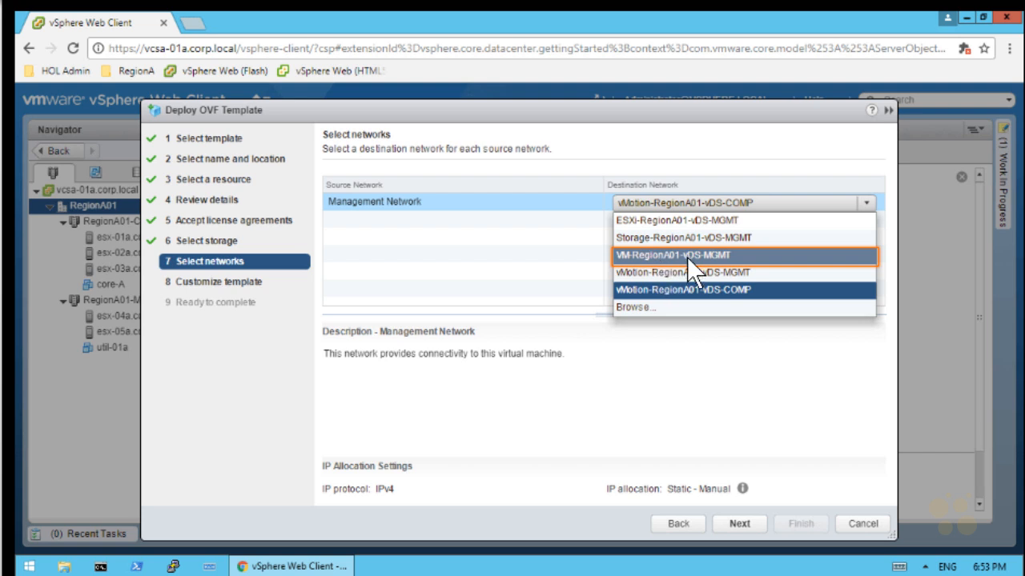
click(729, 253)
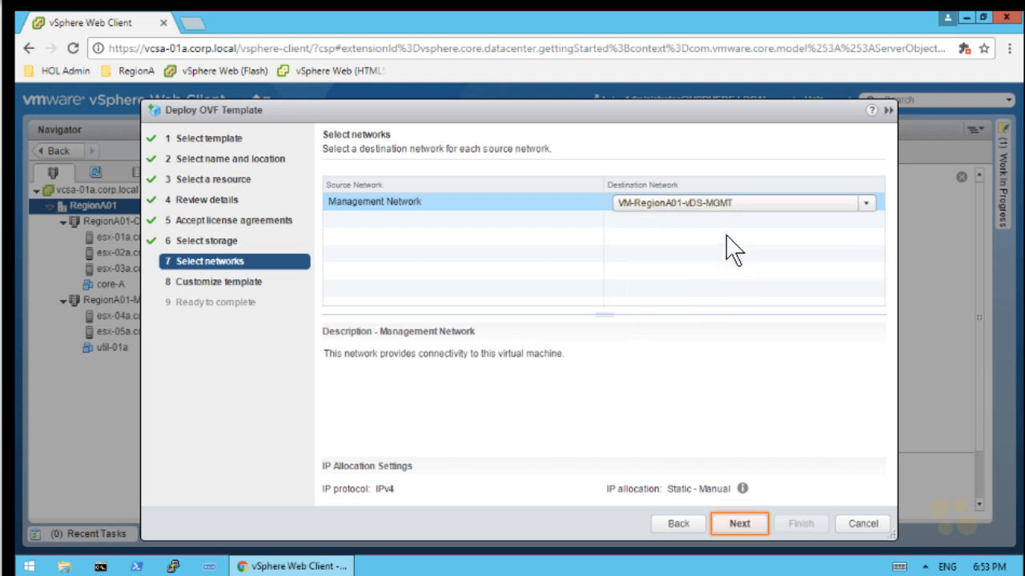
click(739, 523)
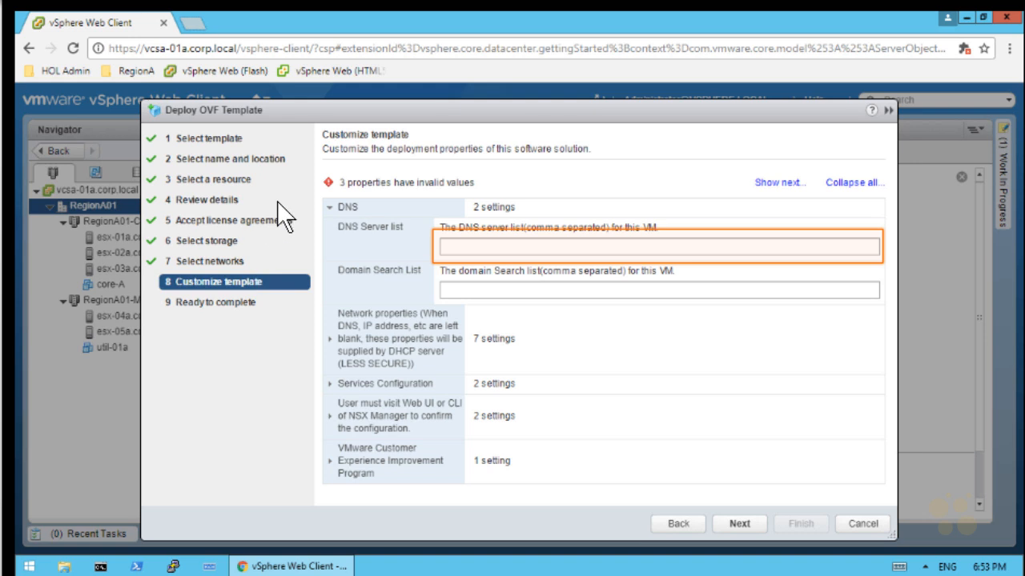
Enter DNS server 192.168.110.10 and domain search list corp.local
click(498, 249)
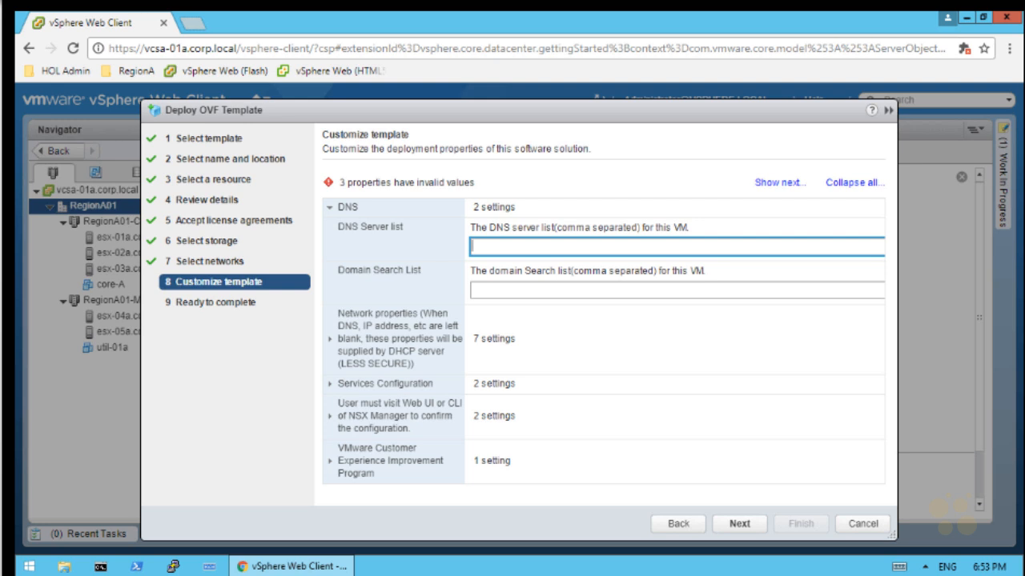
text(192.168.110.10)
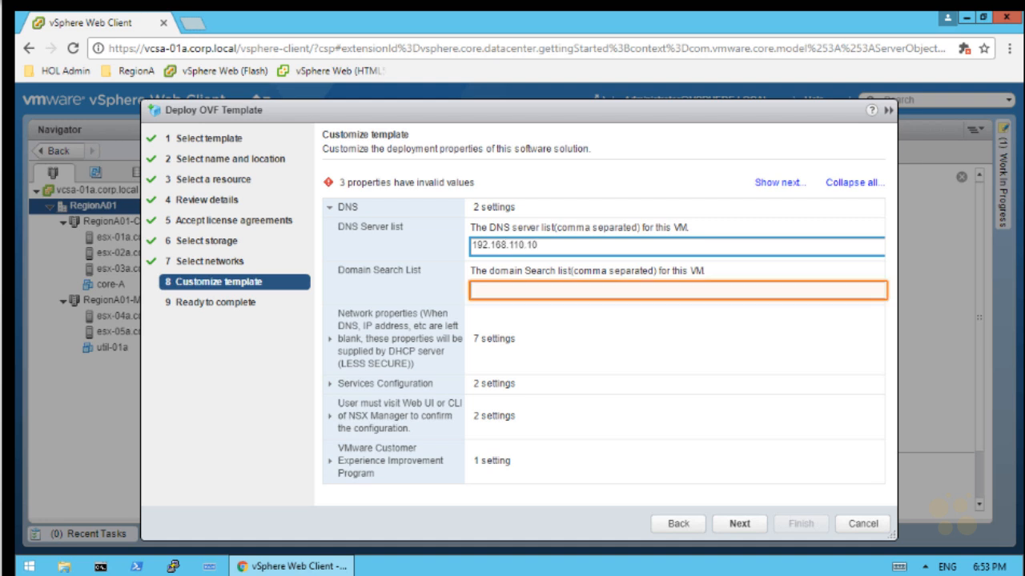
click(641, 289)
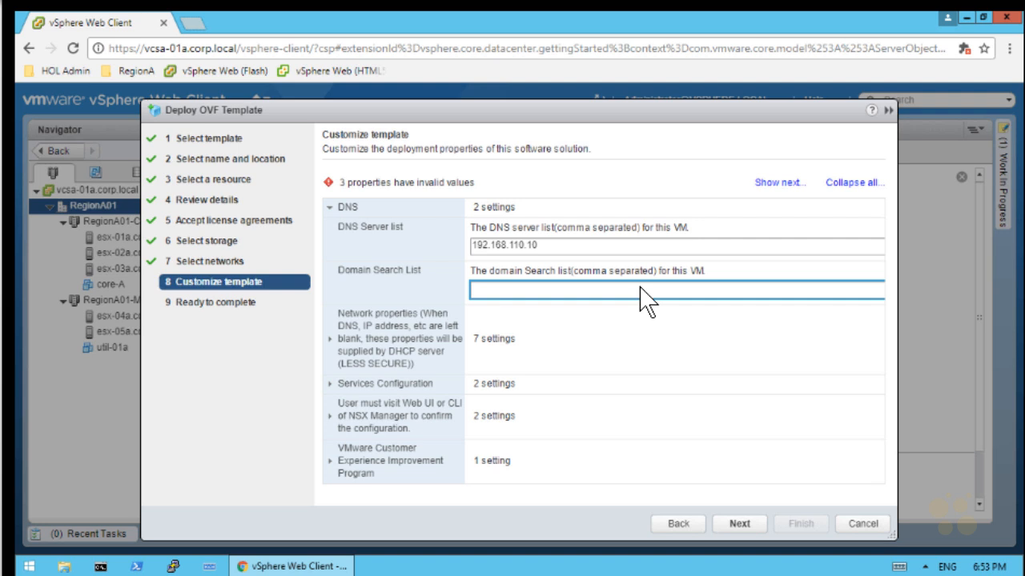
text(corp.local)
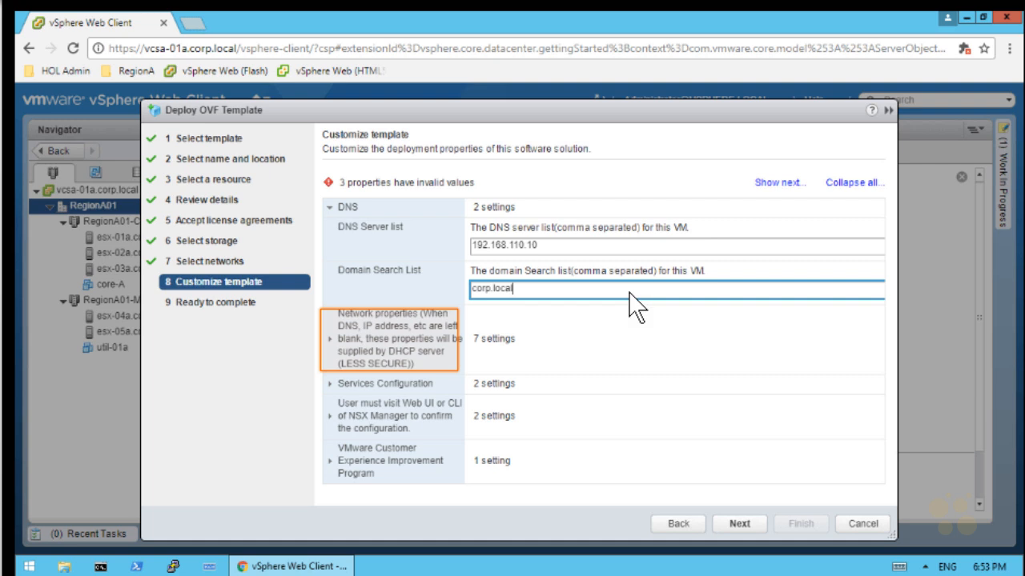
Set default IPv4 gateway 192.168.110.1 and hostname nsxmgr-01a under Network properties
click(330, 339)
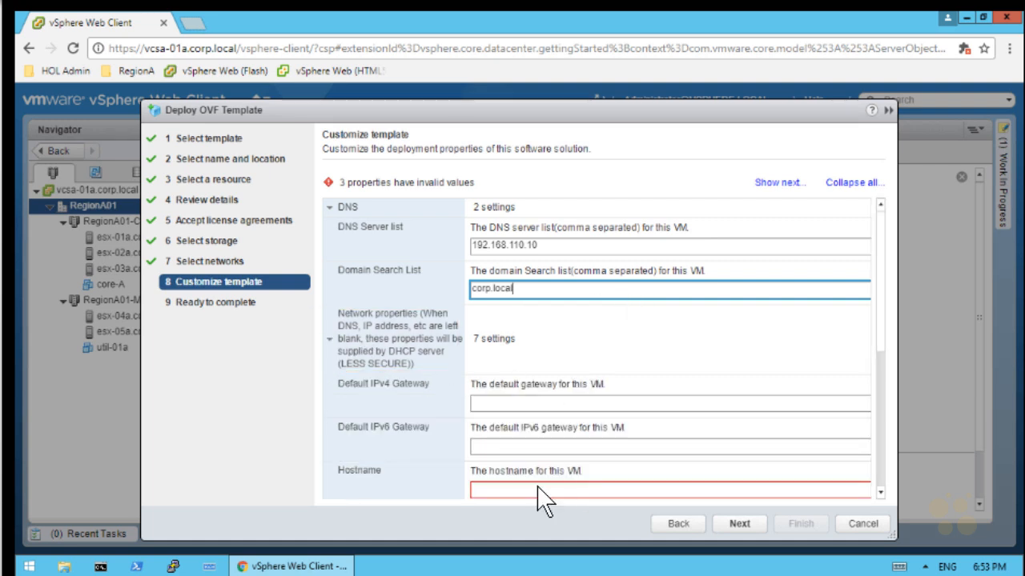
click(538, 413)
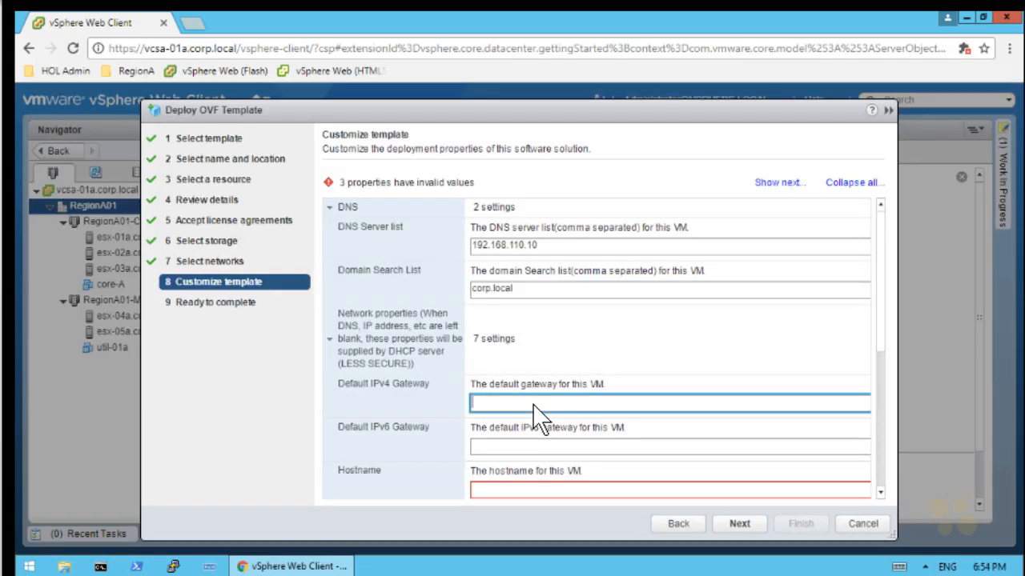
text(192.168.110.1)
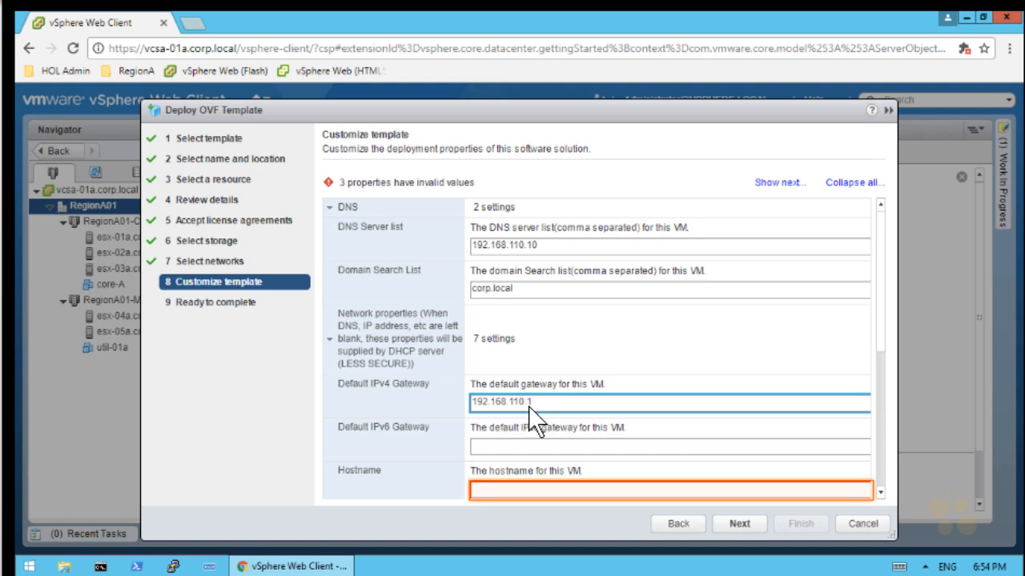
click(517, 489)
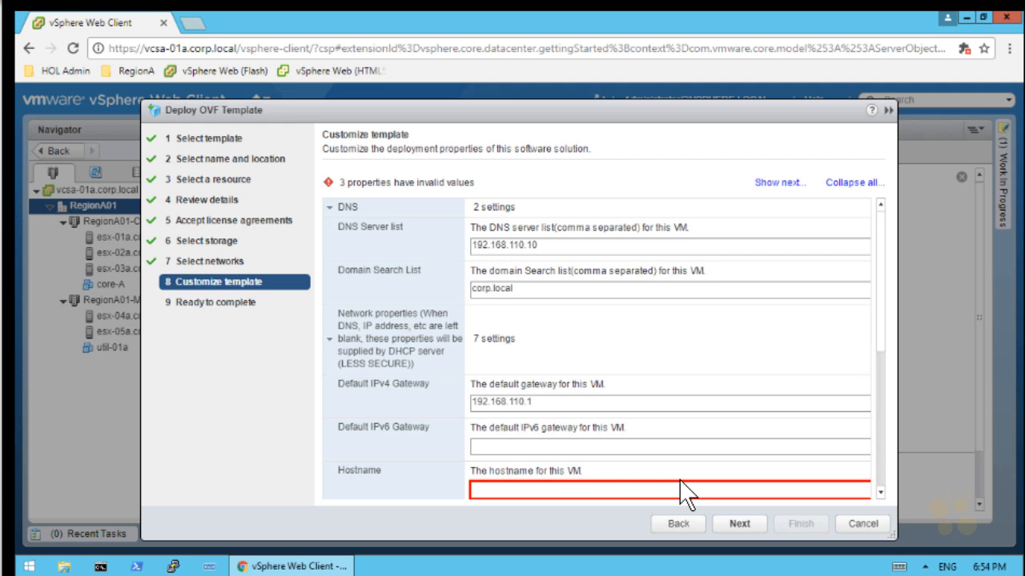
text(nsxmgr-)
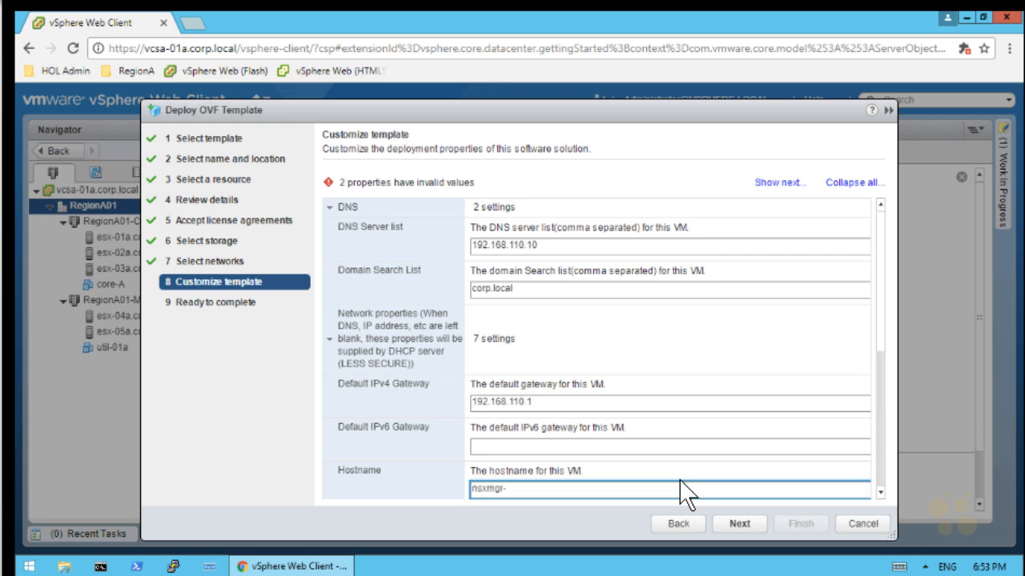
text(01a)
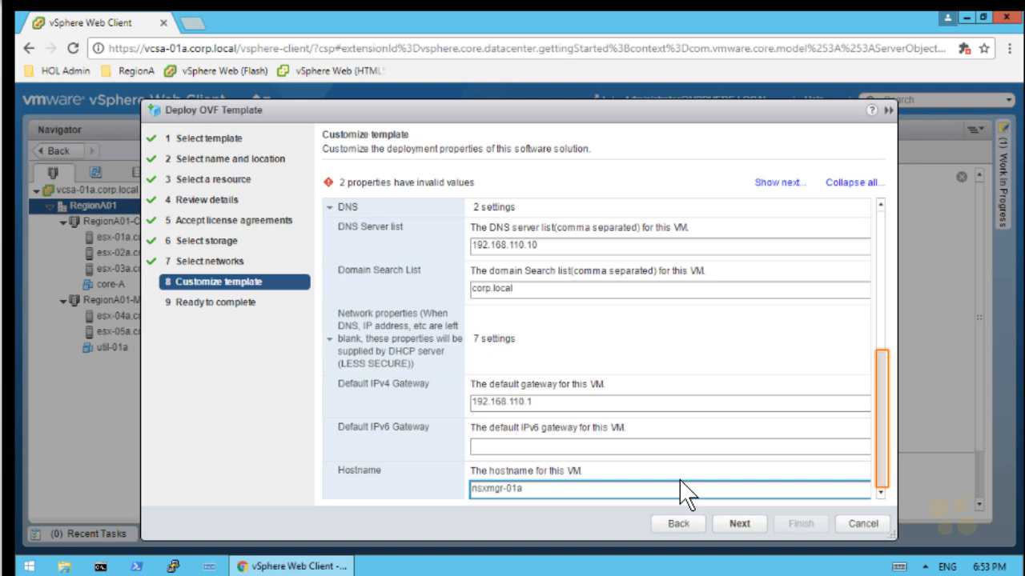
Enter Network 1 IPv4 address 192.168.110.42 and netmask 255.255.255.0
scroll(880, 390, down, 3)
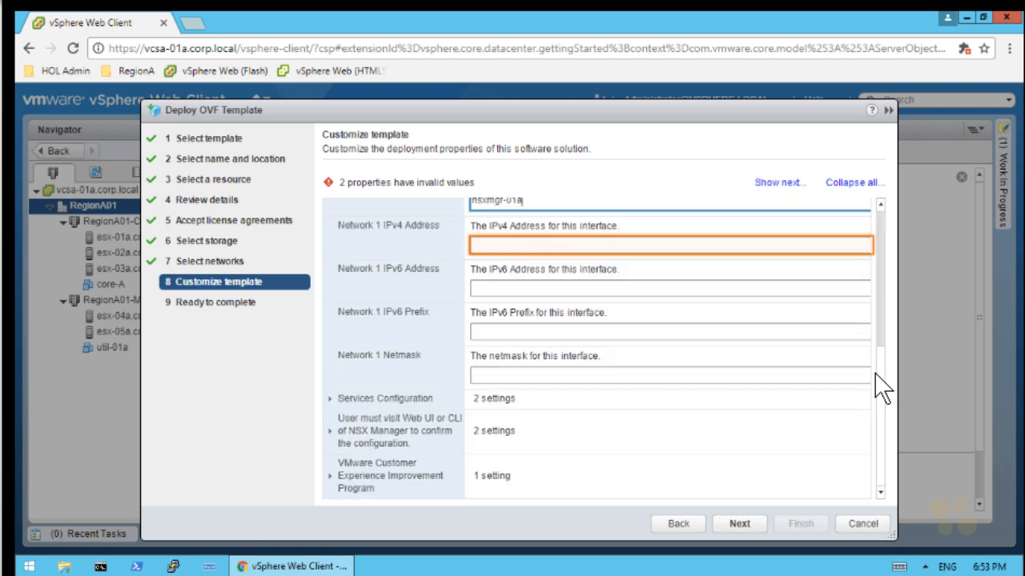
click(558, 248)
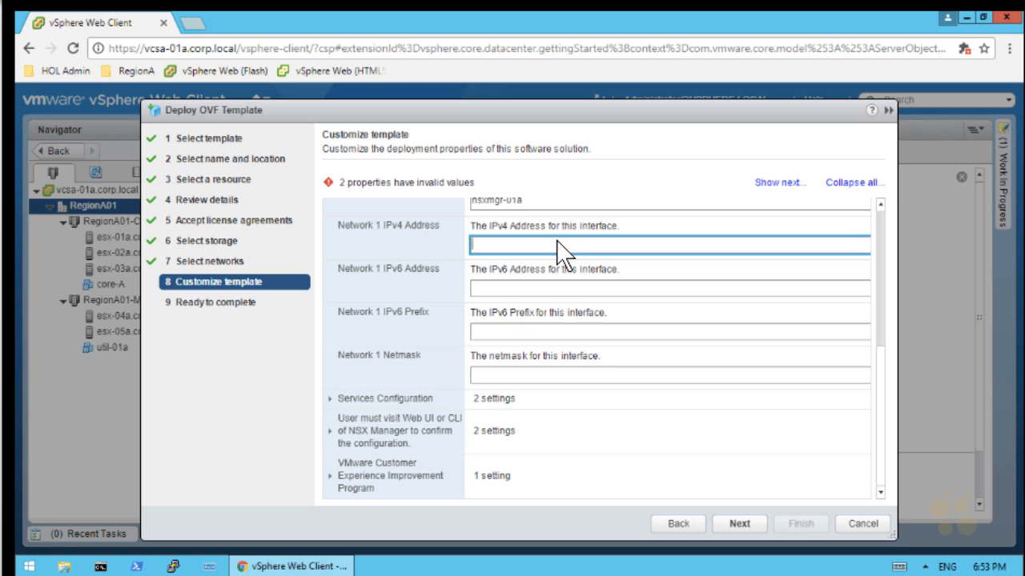
text(192.168.110.42)
click(554, 378)
text(255.255.255.0)
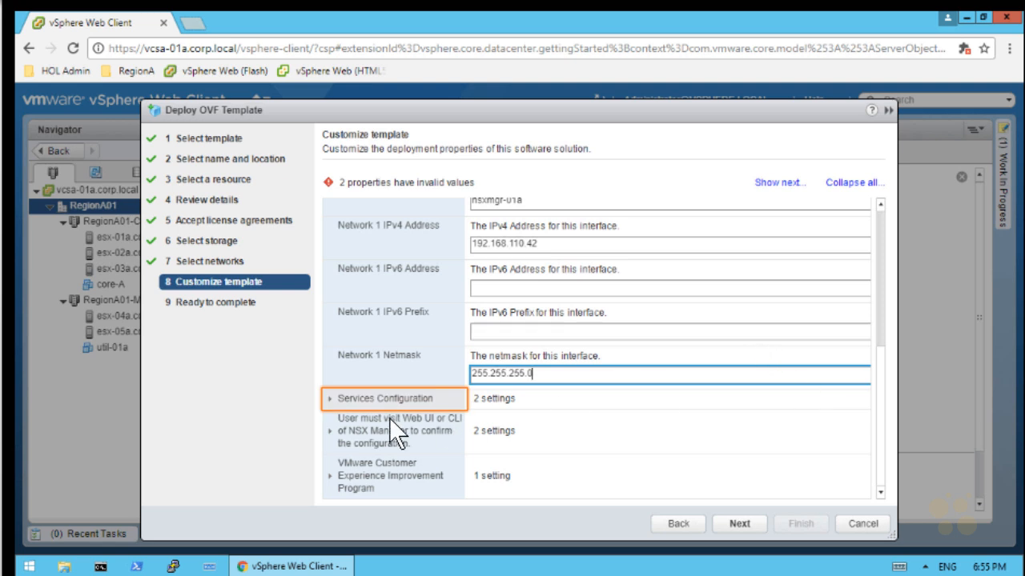
Enable SSH and set the NTP server list to router.corp.local
click(332, 400)
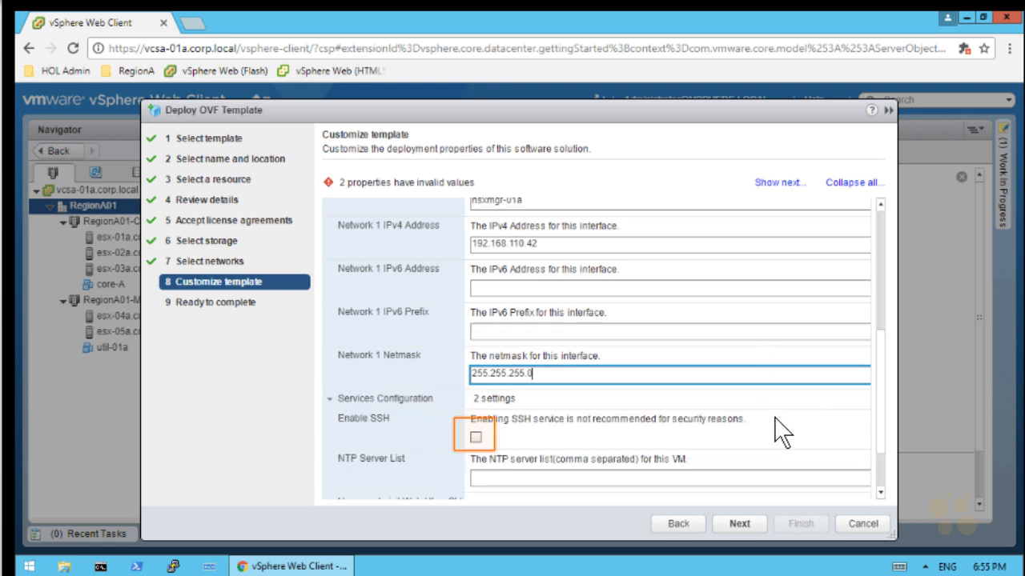
click(475, 439)
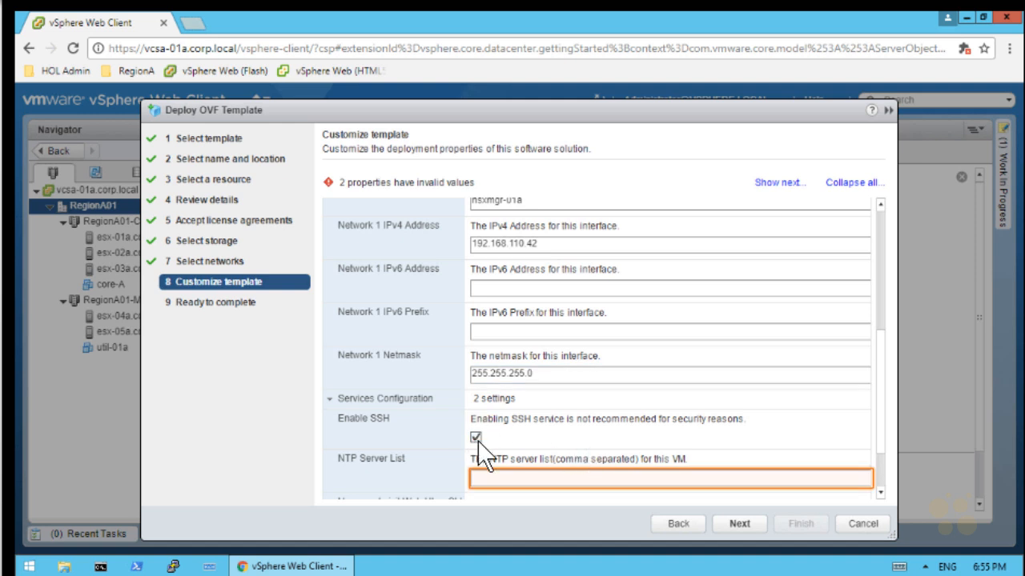
click(498, 478)
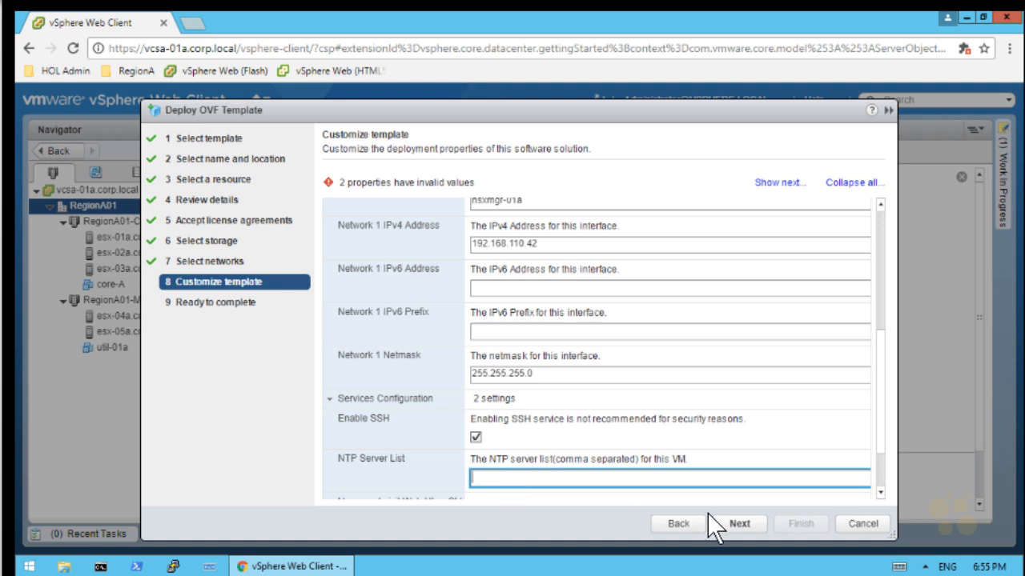
text(router.corp.local)
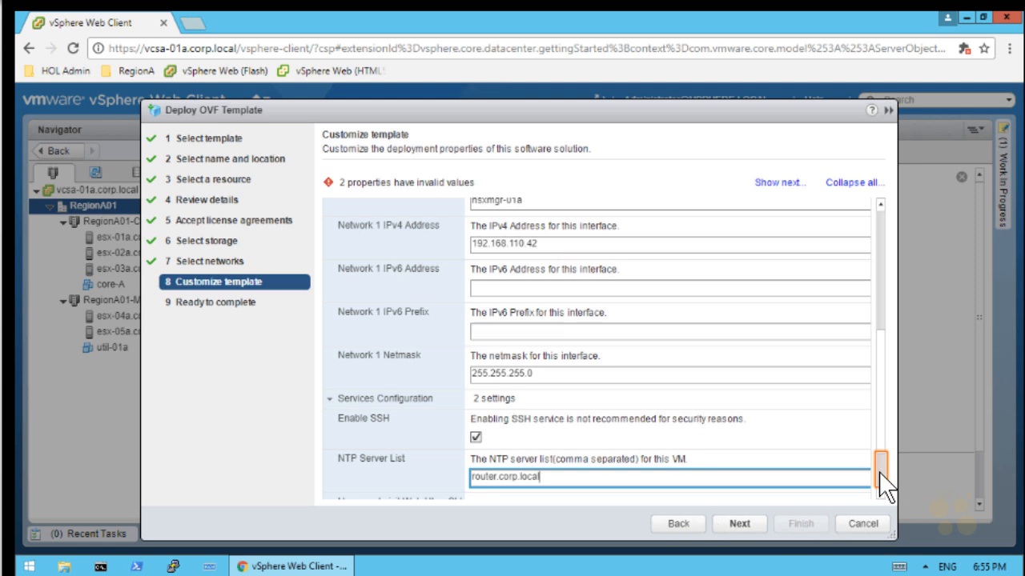
scroll(880, 484, down, 2)
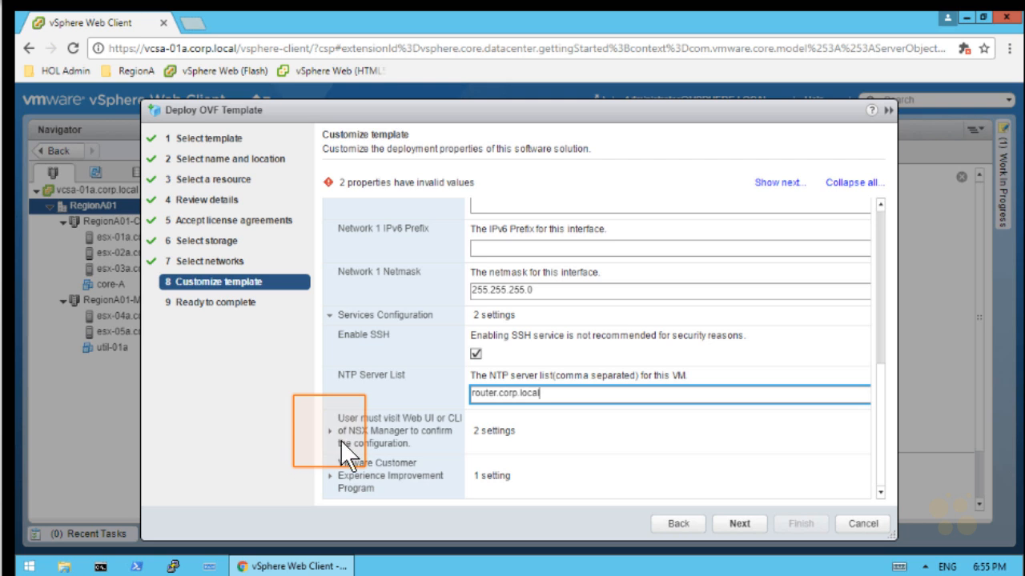
click(329, 432)
Enter and confirm the CLI admin password
click(882, 463)
click(624, 346)
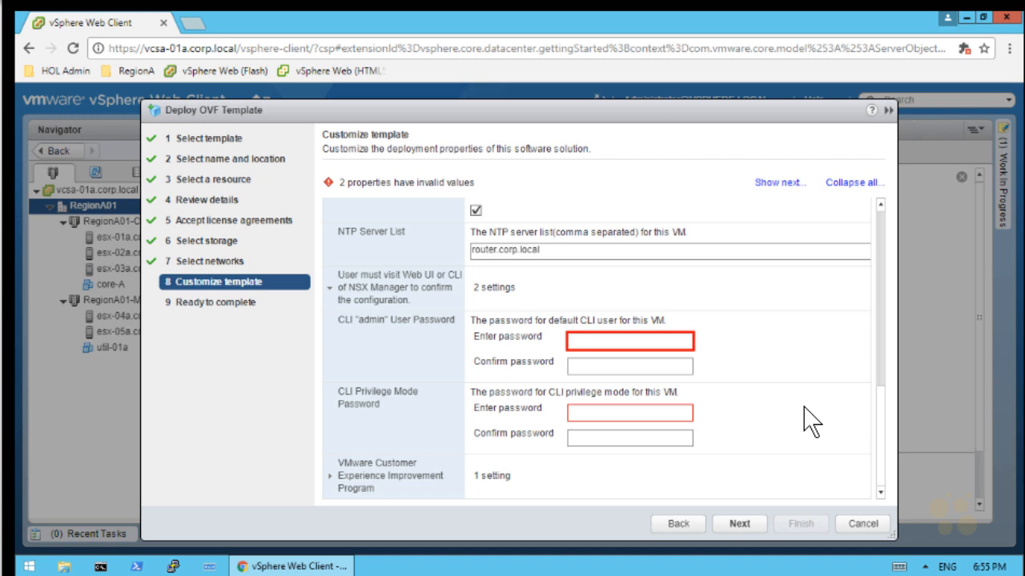
text(VMware1!)
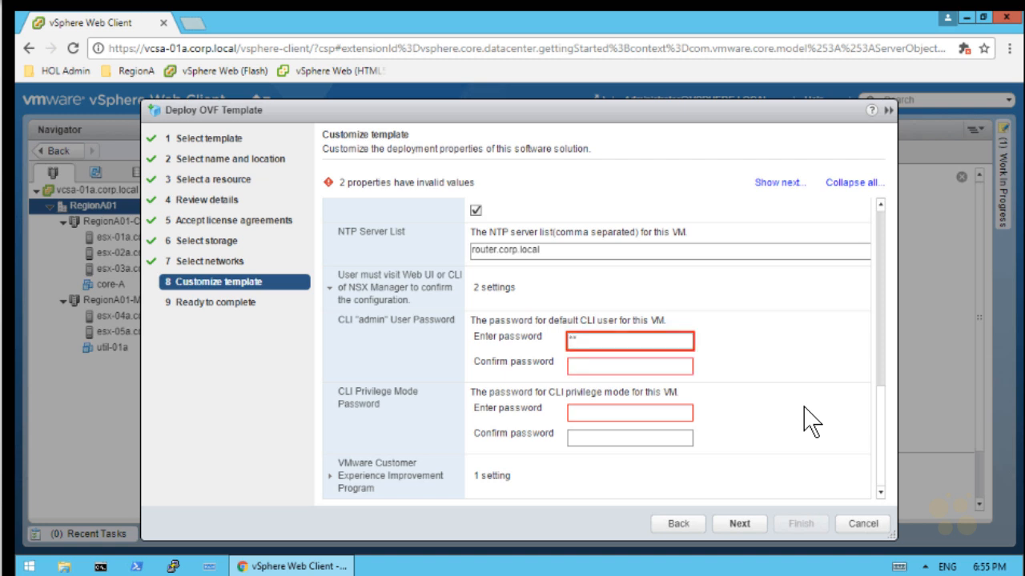
key(Tab)
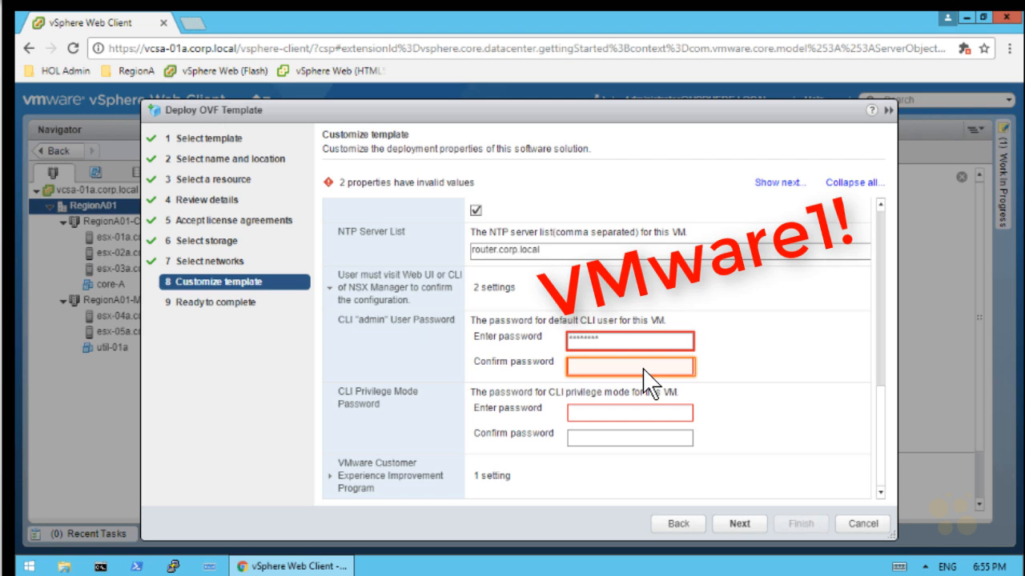
text(VMware1!)
Enter and confirm the CLI privilege-mode password, then advance to Ready to complete
key(Tab)
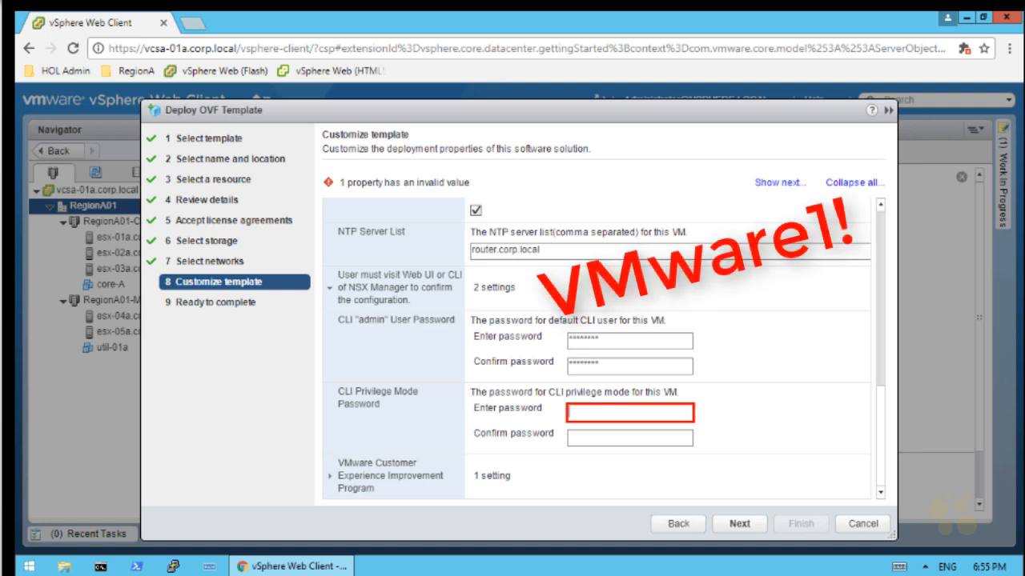
text(VMware1!)
key(Tab)
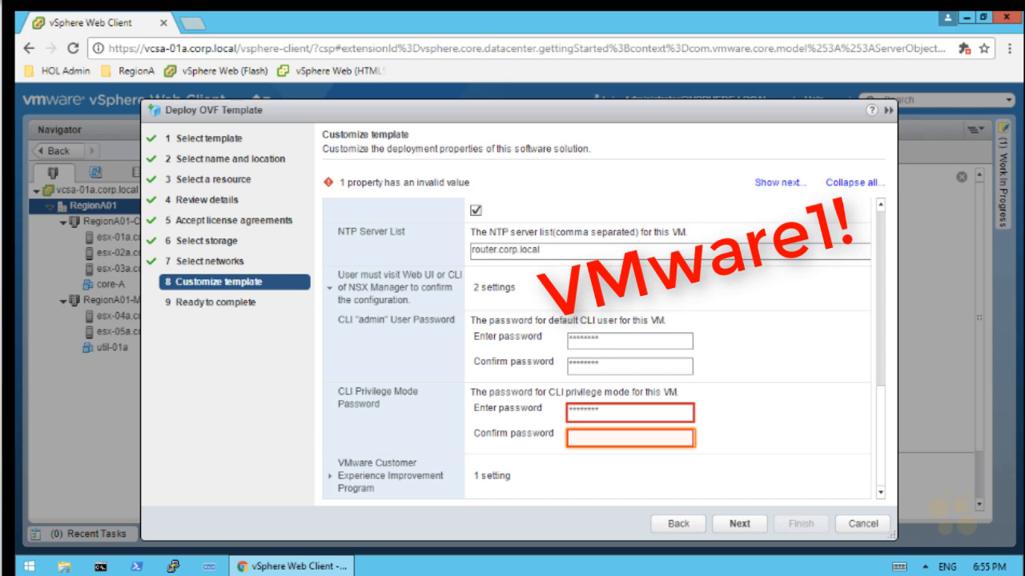
click(586, 440)
text(VMware1!)
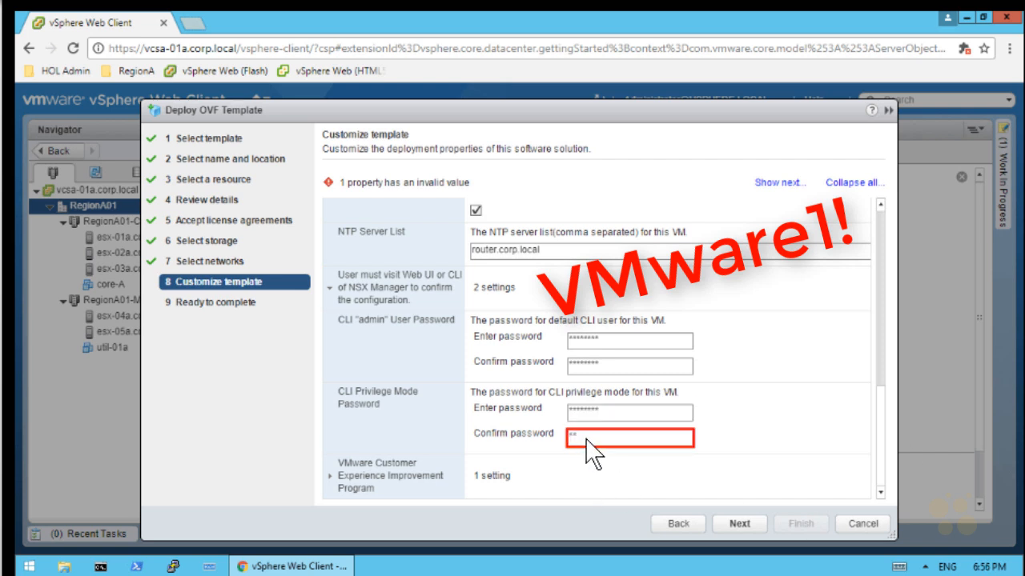
key(Tab)
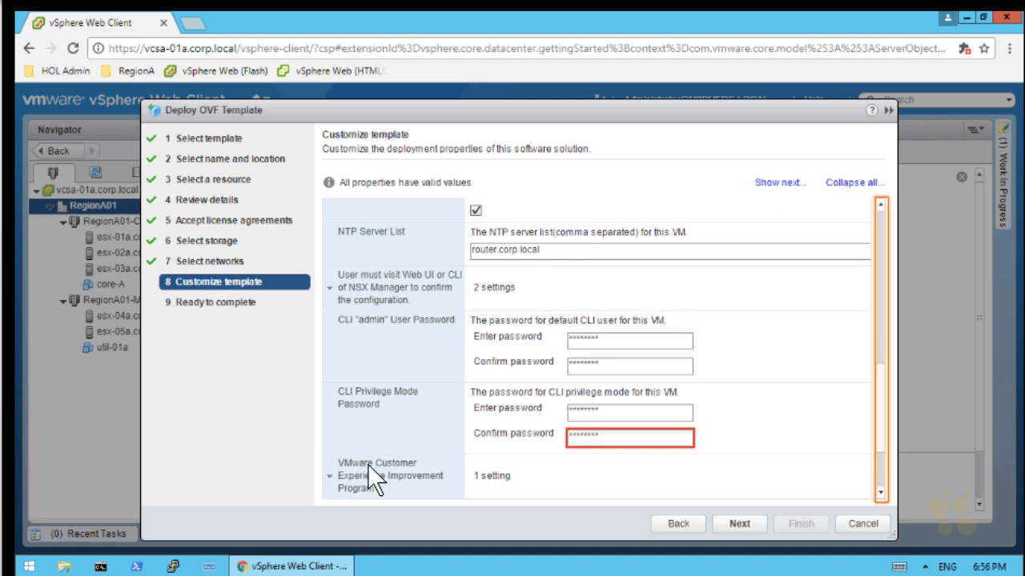
scroll(884, 488, down, 3)
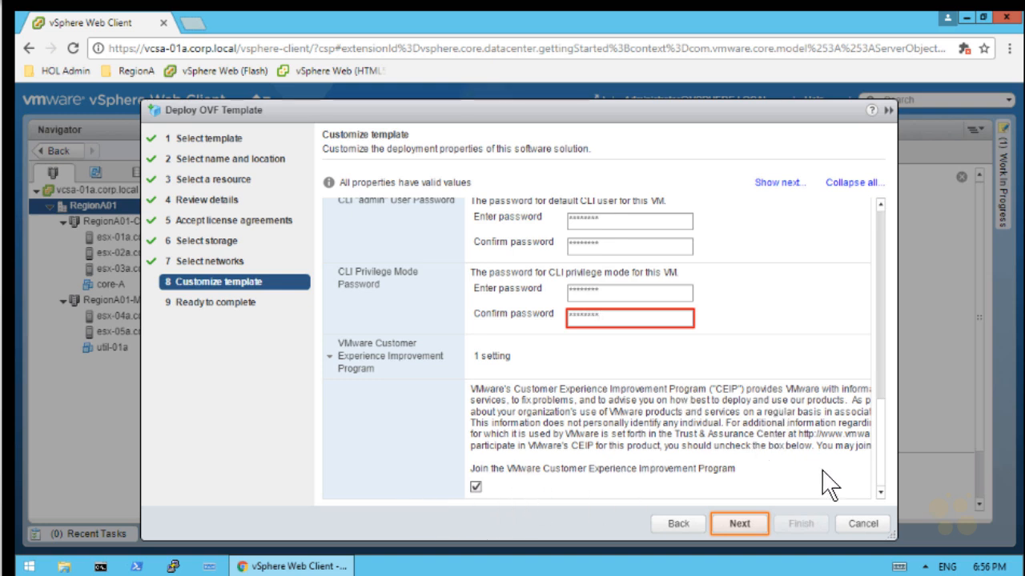
click(740, 524)
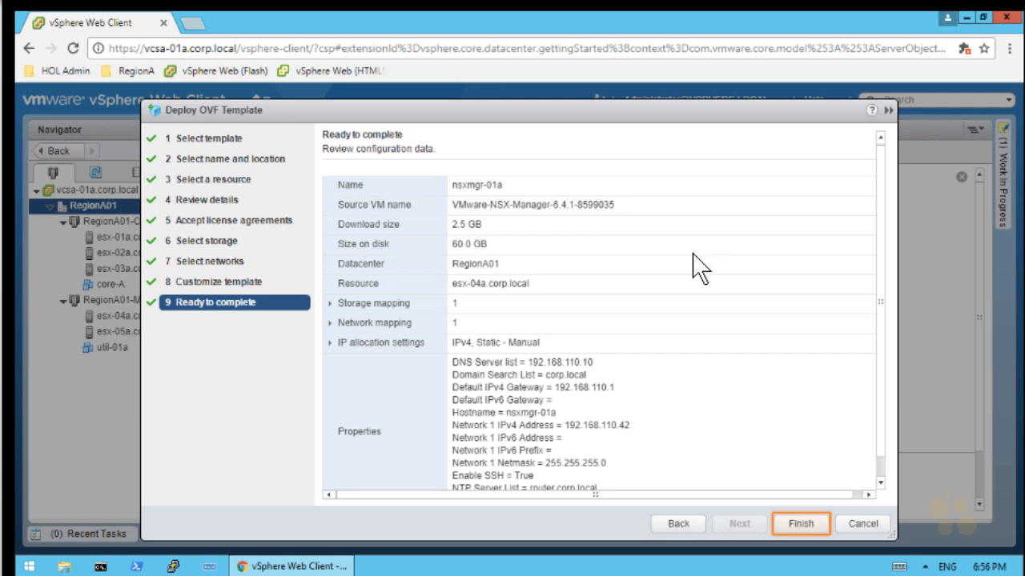
Finish the nsxmgr-01a OVF deployment and check Recent Tasks shows both tasks Completed
click(801, 523)
click(110, 536)
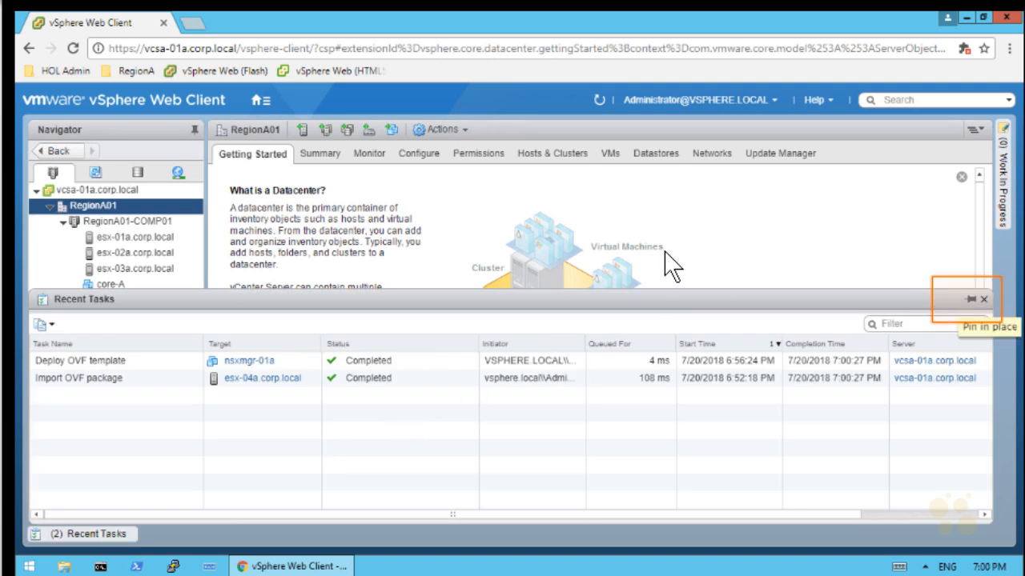
Power on the nsxmgr-01a virtual machine from its Power menu in the navigator
click(983, 299)
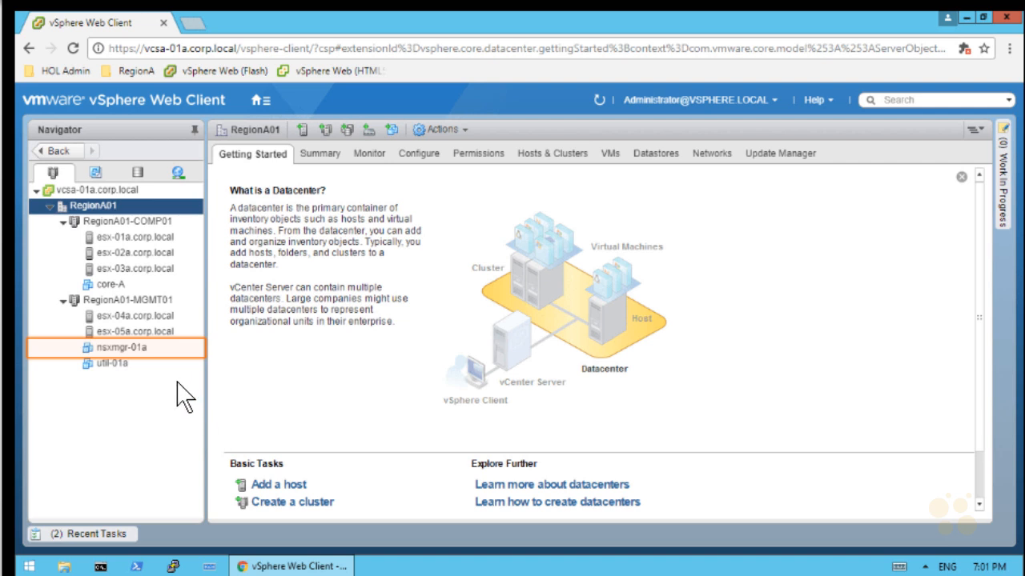
right_click(160, 357)
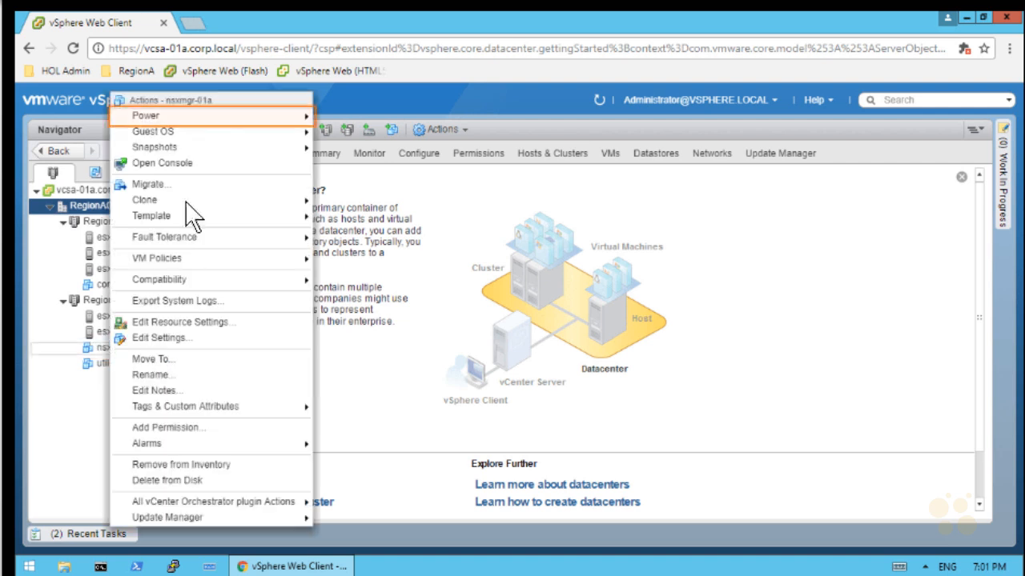
mouse_move(243, 115)
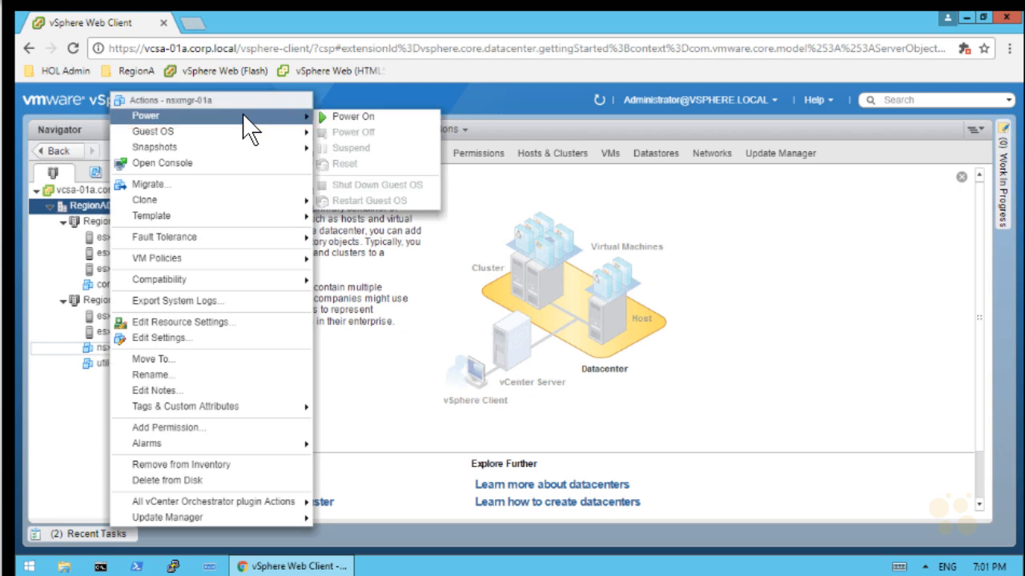
click(374, 116)
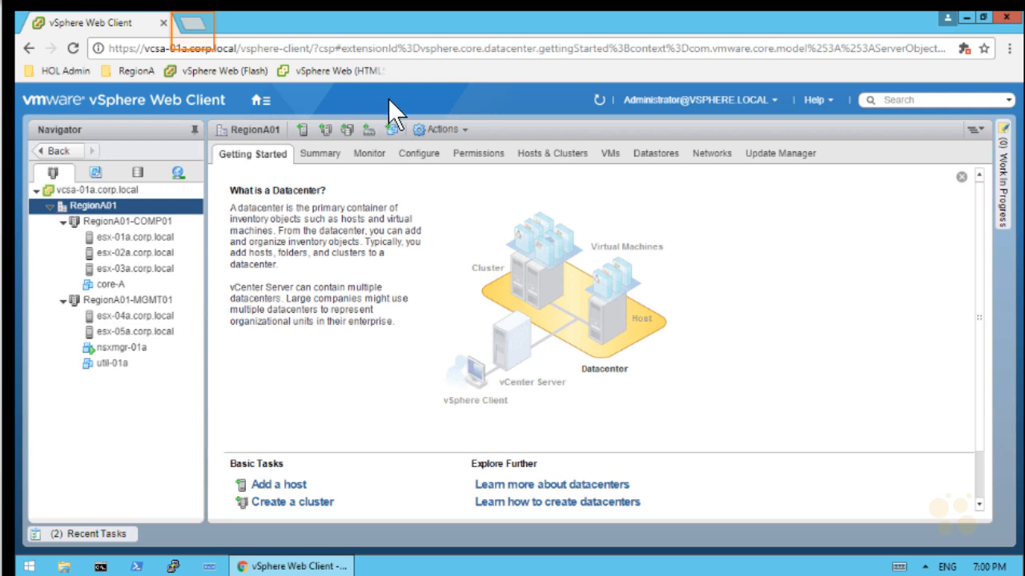
click(191, 24)
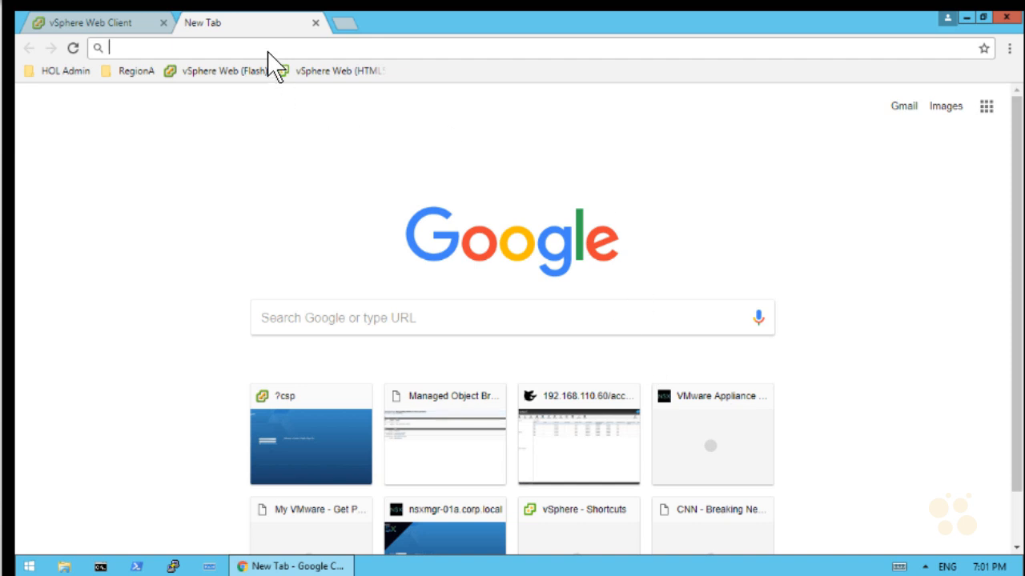
text(htt)
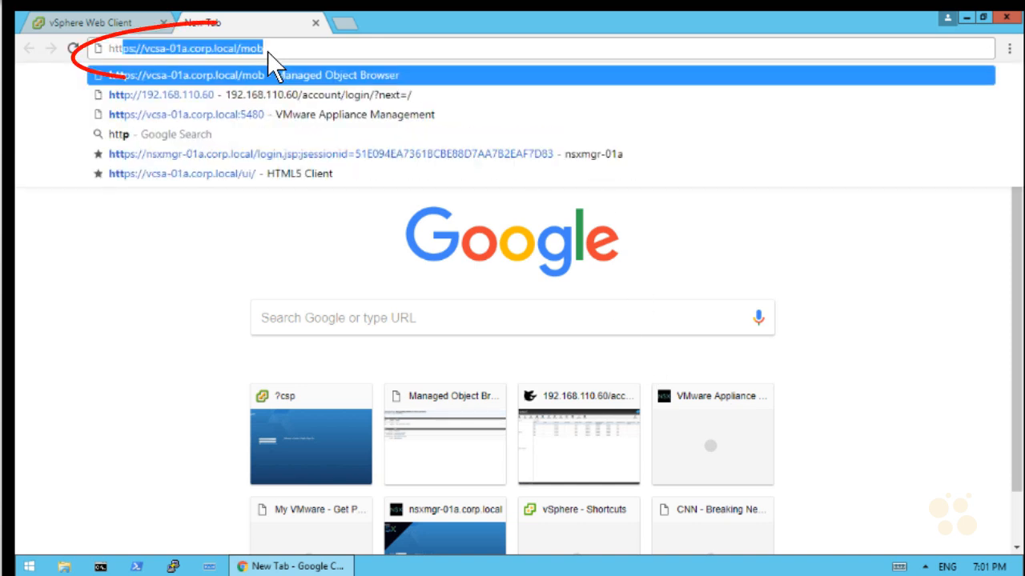
text(ps://19)
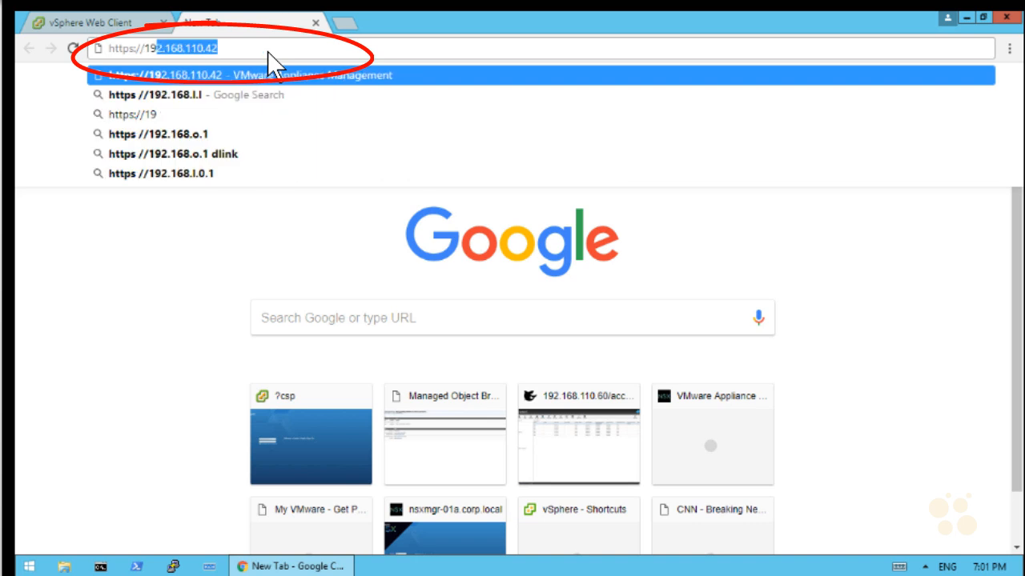
text(2.168.110.42)
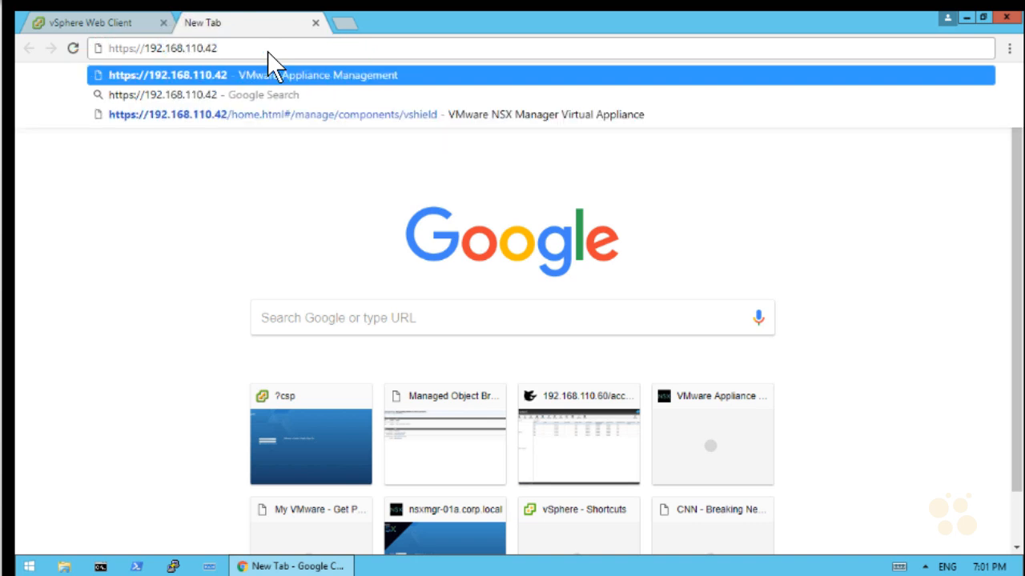
key(Return)
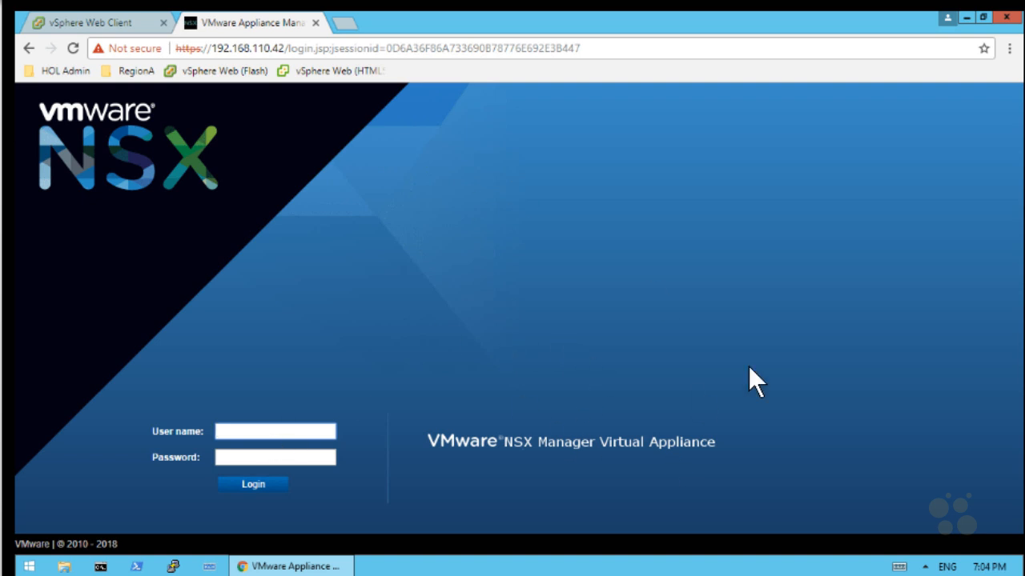
Log in to the NSX Manager appliance with the admin user name and account password
text(admin)
key(Tab)
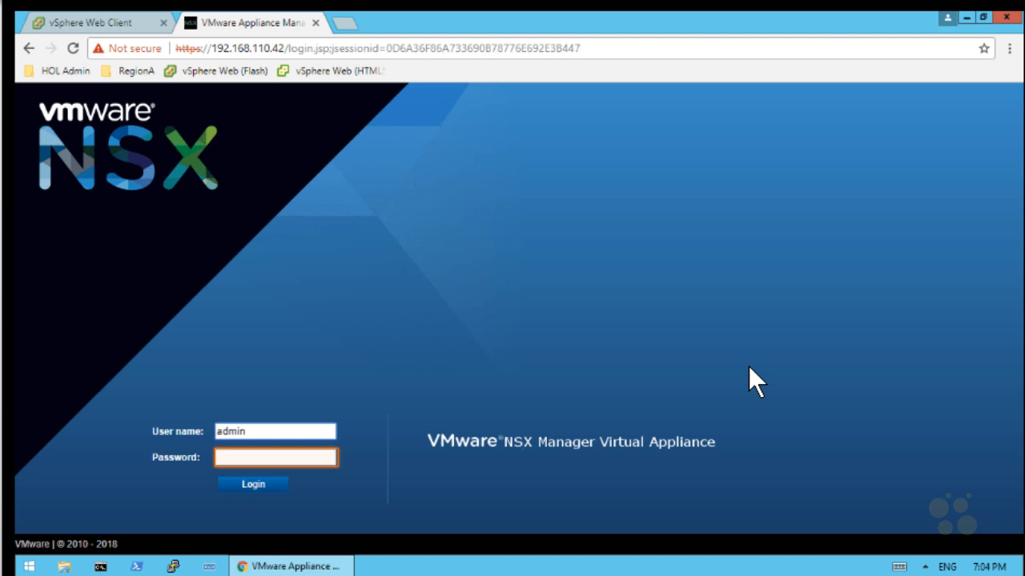
click(244, 459)
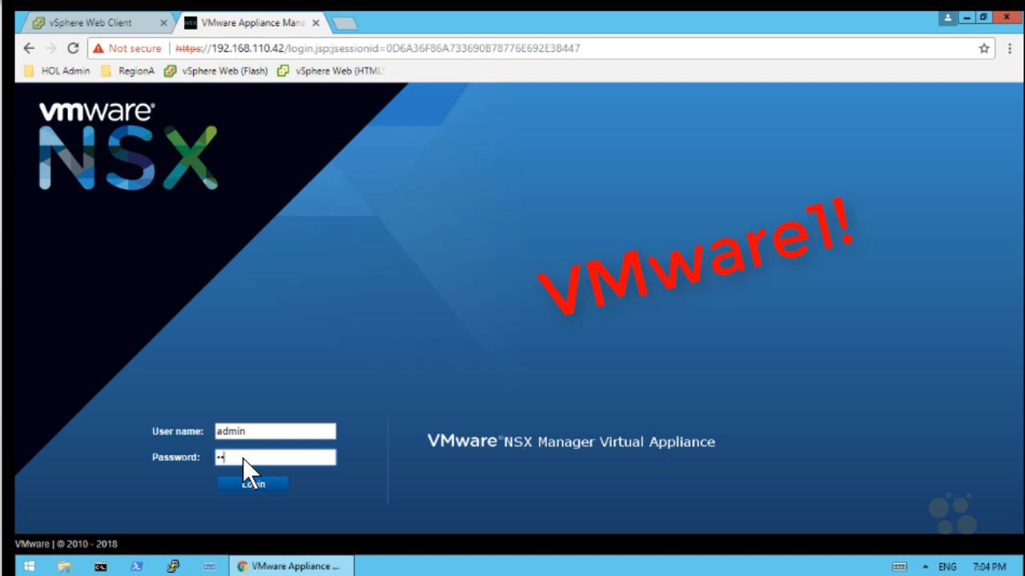
text(VMware1!)
key(Tab)
click(264, 484)
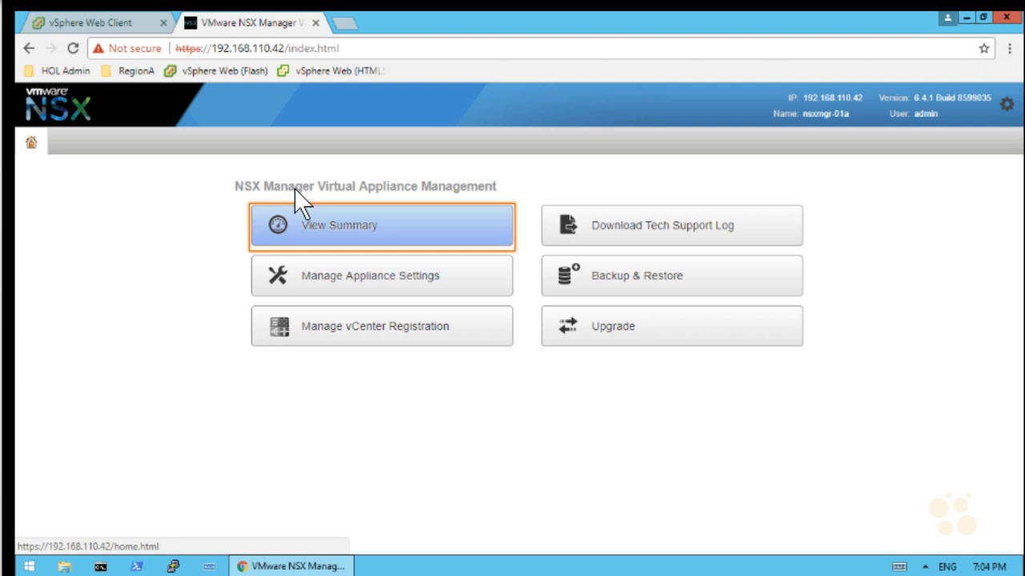
Show the appliance Summary and annotate its identity details (version 6.4.1 Build 8599035)
click(350, 225)
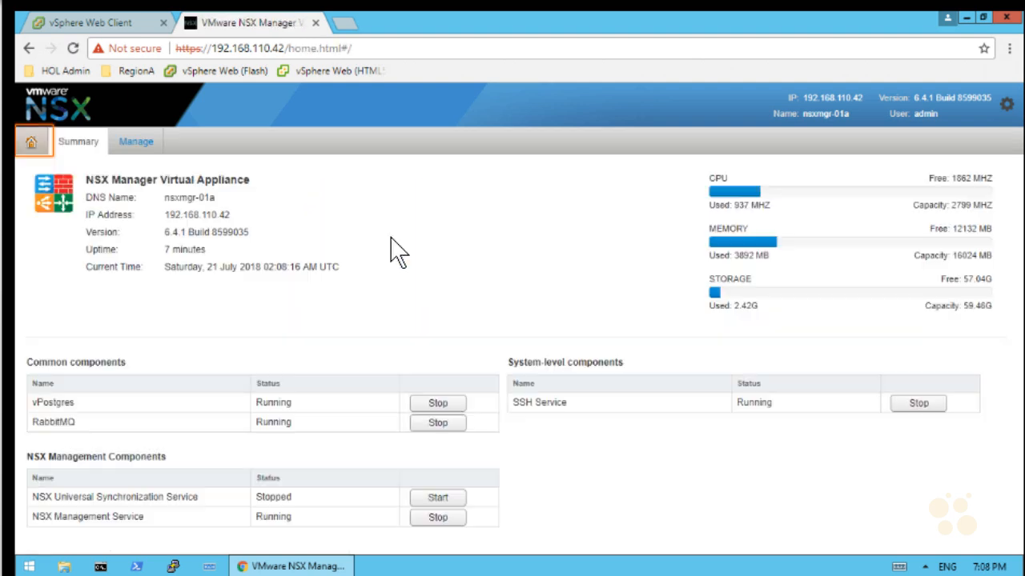
key(ctrl+2)
mouse_move(344, 176)
mouse_down()
mouse_move(397, 276)
mouse_move(352, 294)
mouse_up()
mouse_move(718, 159)
mouse_down()
mouse_move(686, 200)
mouse_move(715, 323)
mouse_up()
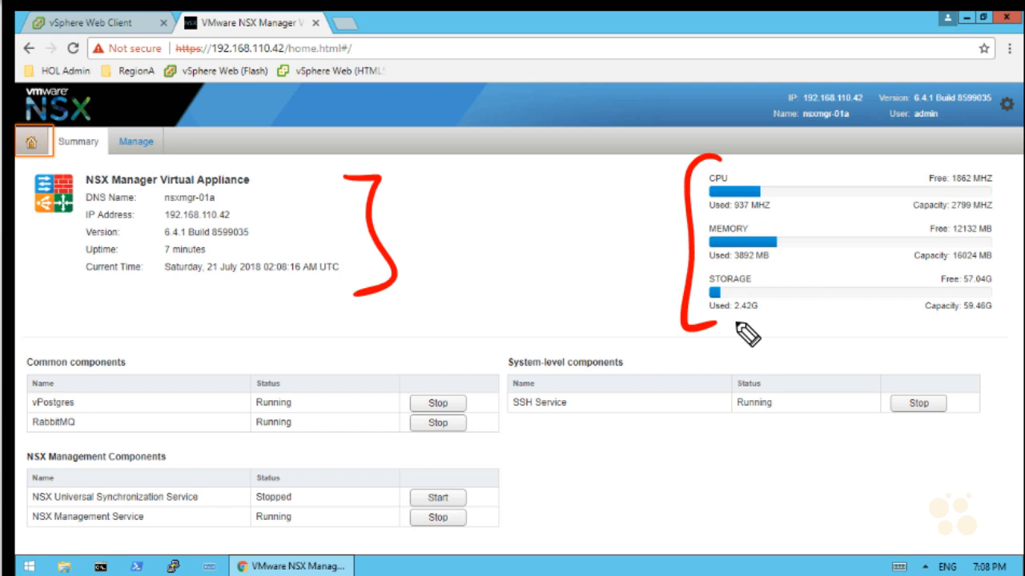
key(e)
mouse_move(418, 288)
mouse_down()
mouse_move(425, 331)
mouse_move(590, 318)
mouse_move(617, 354)
mouse_move(652, 343)
mouse_up()
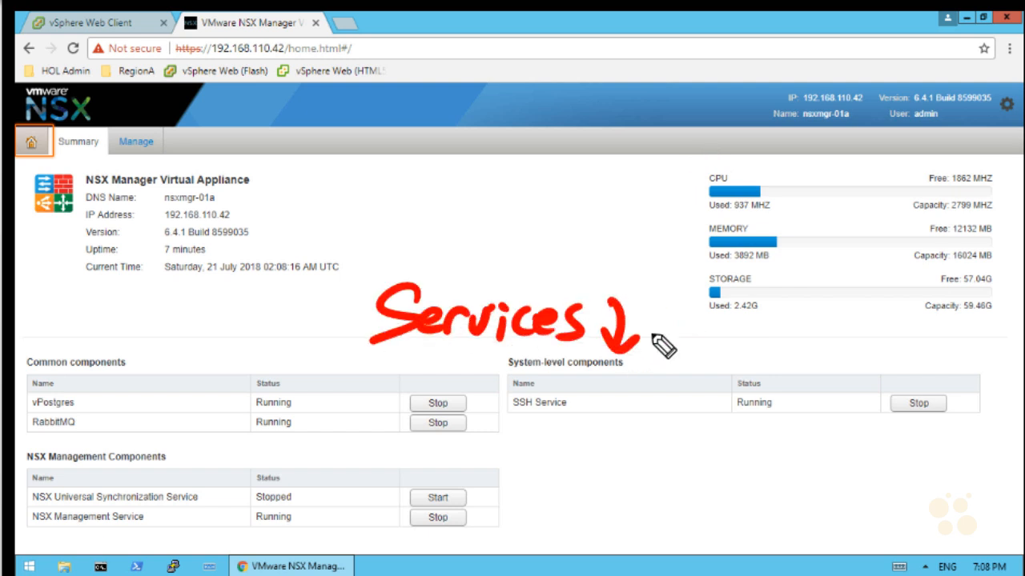
drag(513, 422, 572, 419)
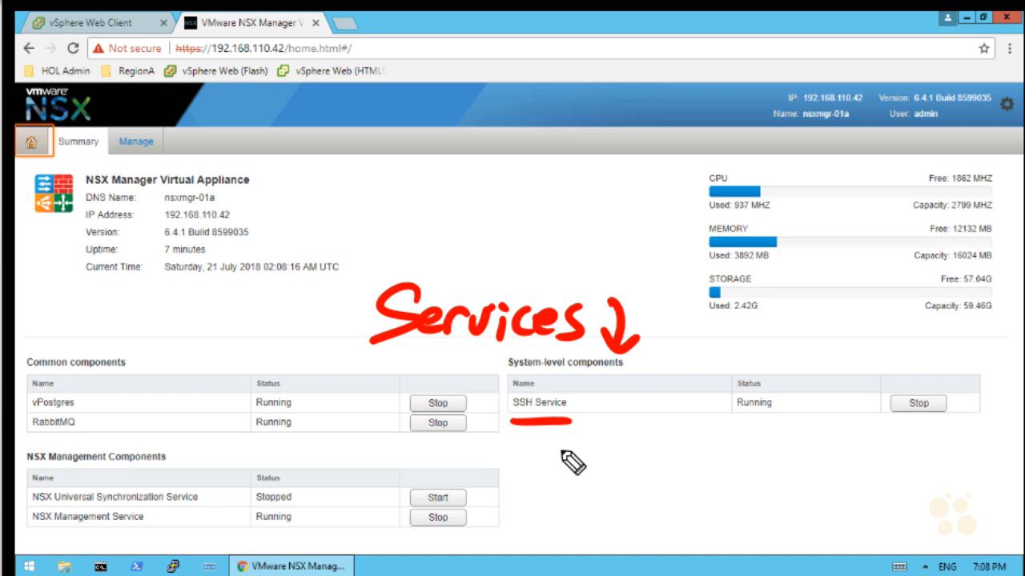
mouse_move(904, 463)
mouse_down()
mouse_move(912, 442)
mouse_move(936, 439)
mouse_up()
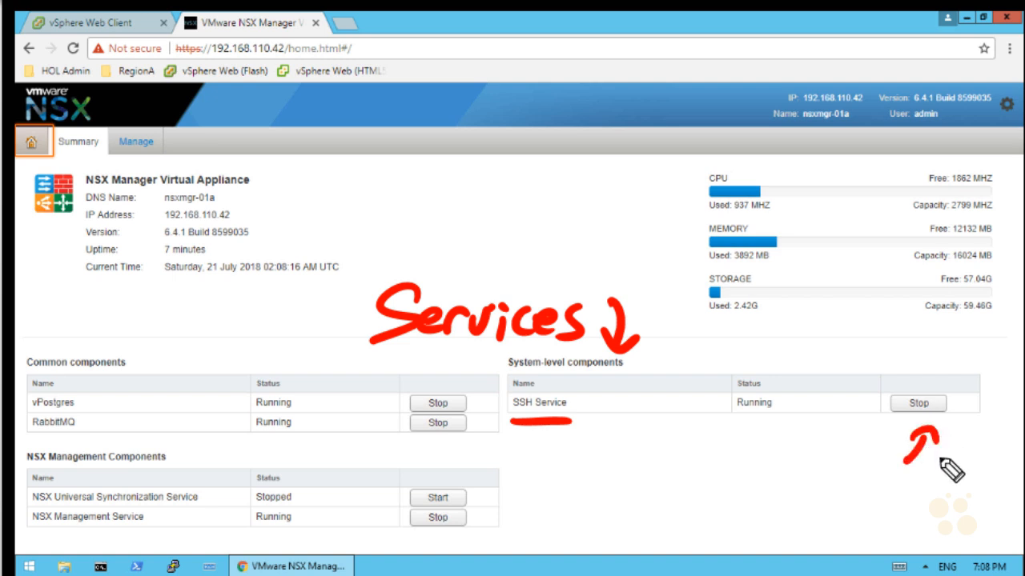
drag(107, 395, 131, 426)
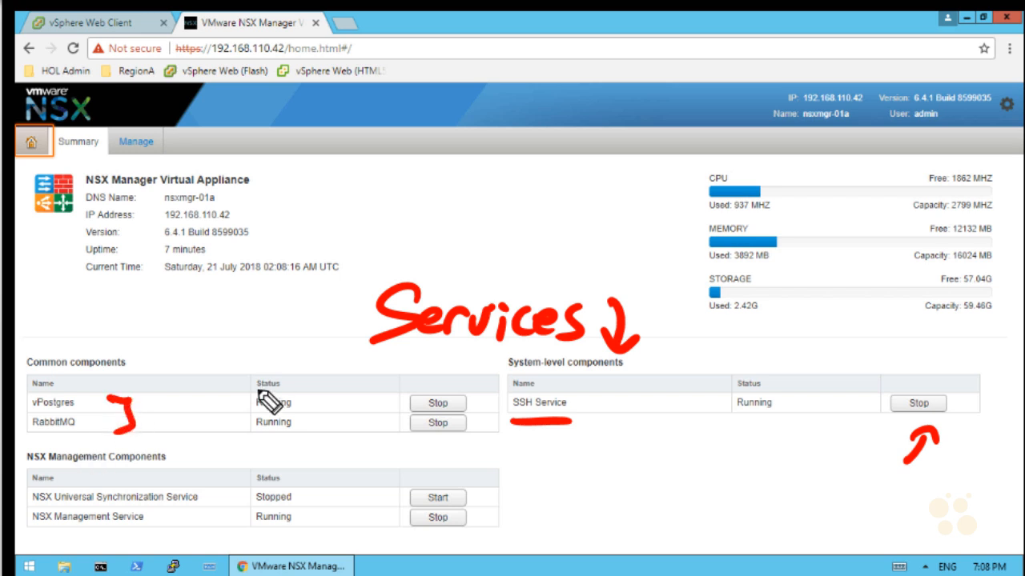
drag(258, 382, 252, 442)
drag(216, 495, 234, 496)
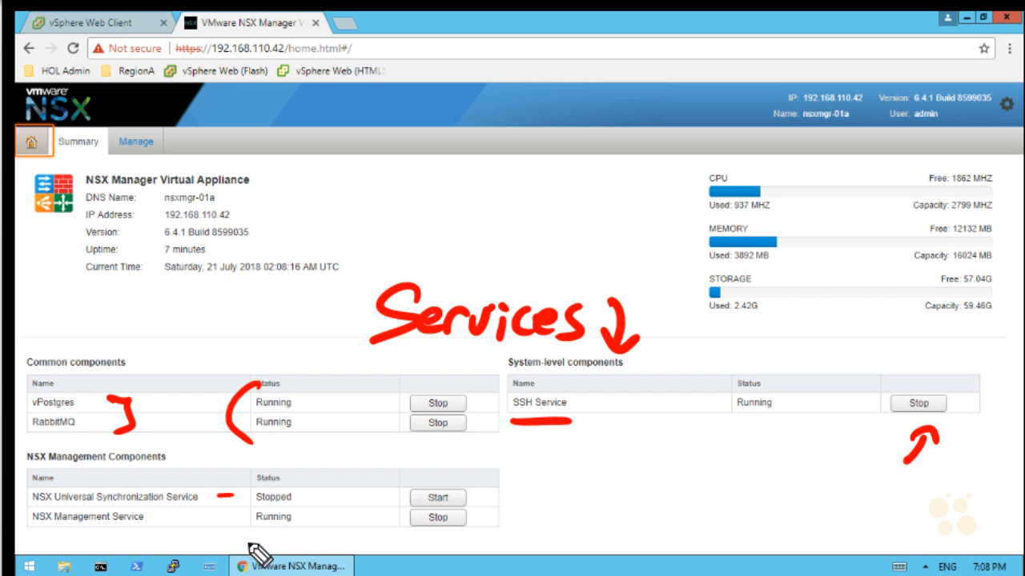
drag(33, 527, 144, 527)
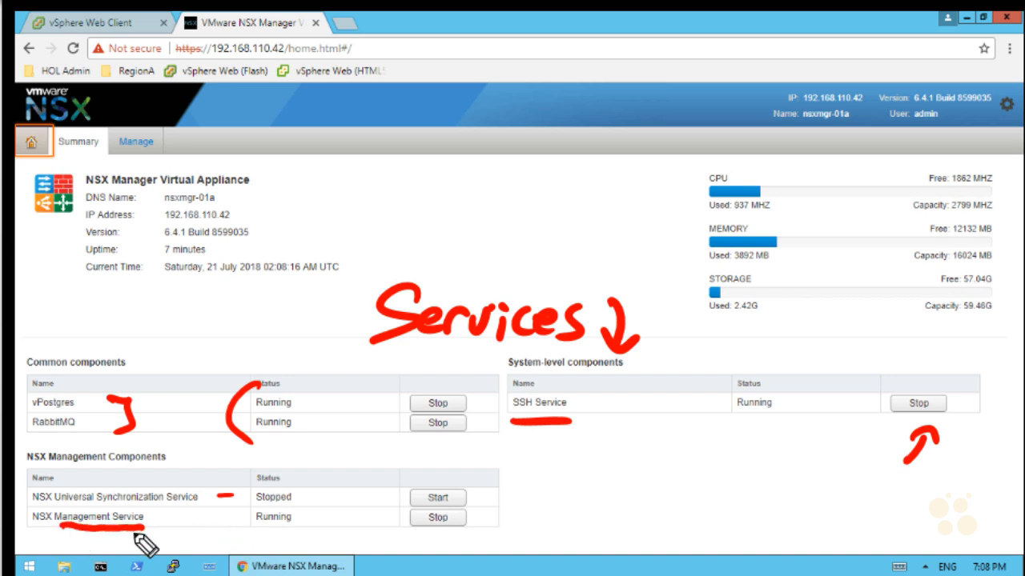
mouse_move(507, 511)
mouse_down()
mouse_move(503, 539)
mouse_move(631, 526)
mouse_up()
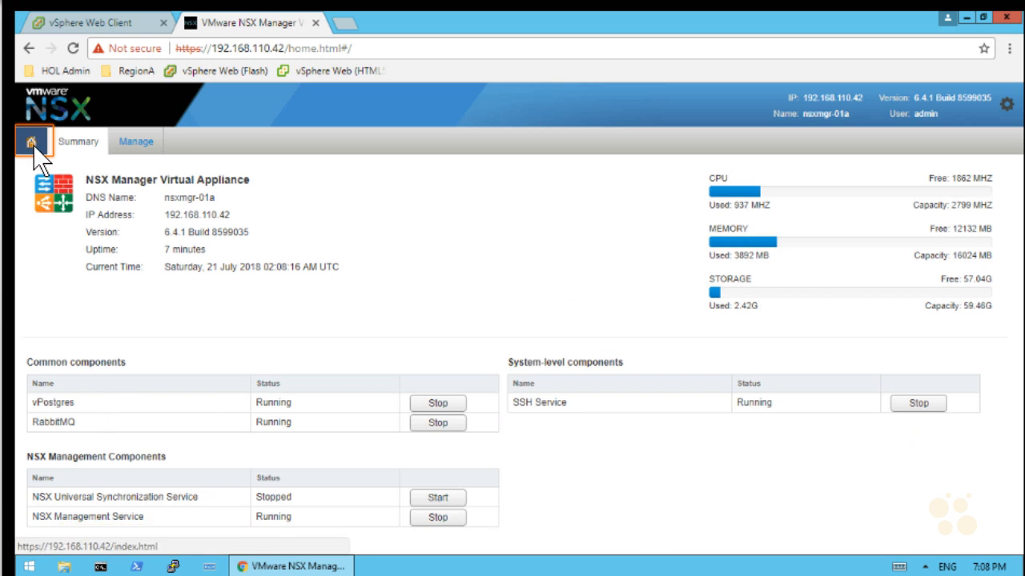
Set the syslog server to log-01a.corp.local, port 514, protocol UDP in appliance settings
click(32, 144)
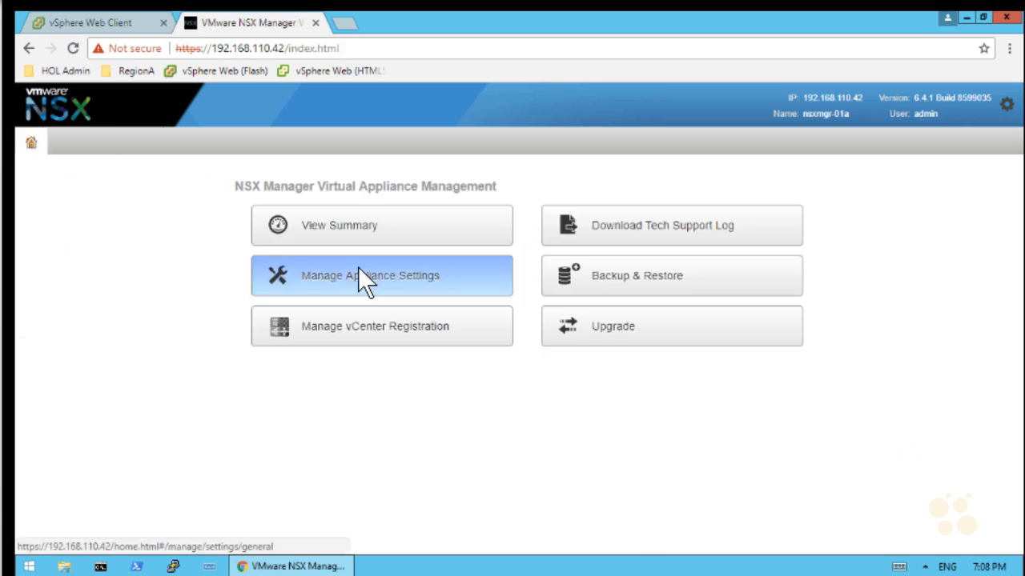
click(358, 274)
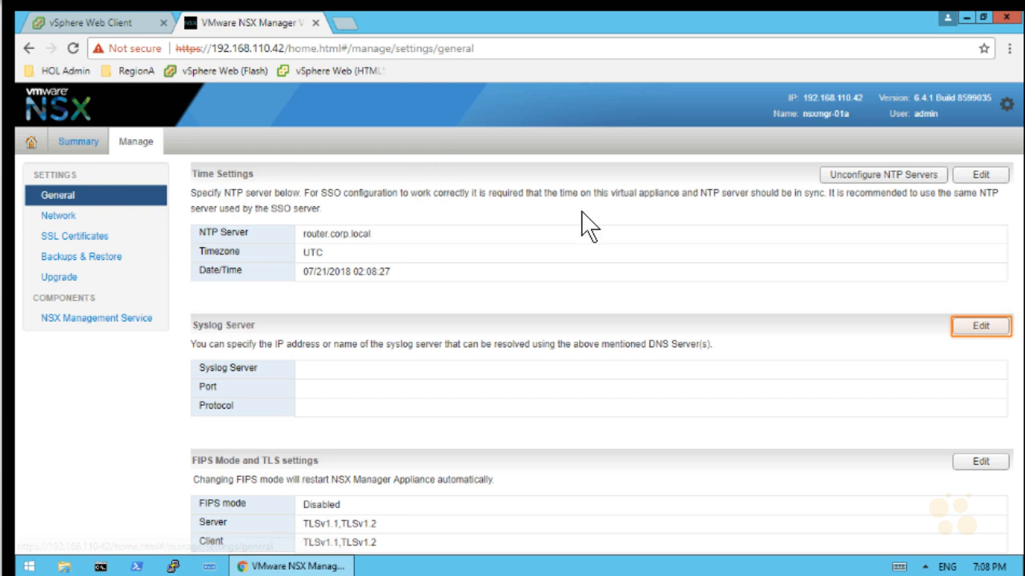
click(982, 326)
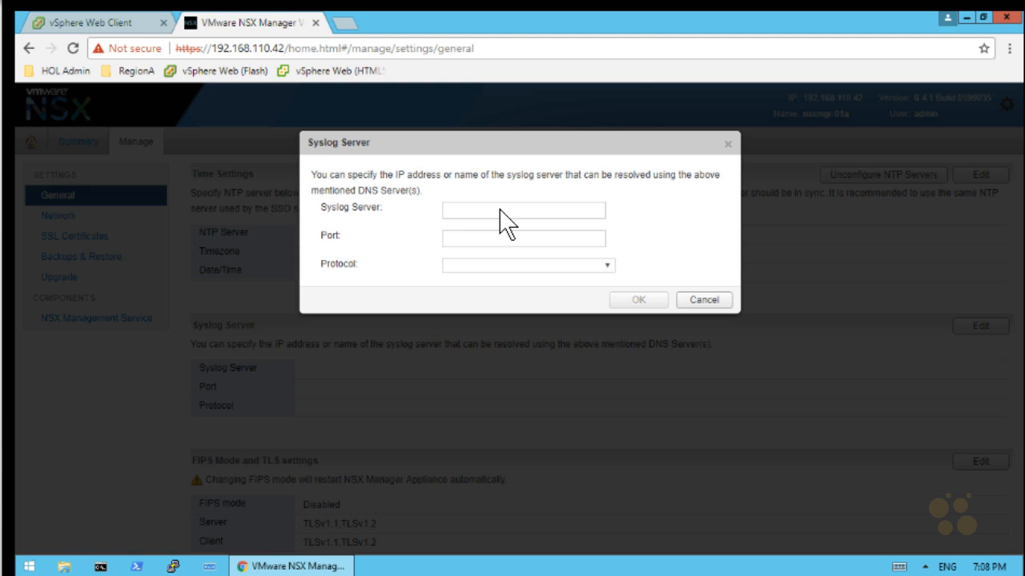
text(log-01a.corp.local)
key(Tab)
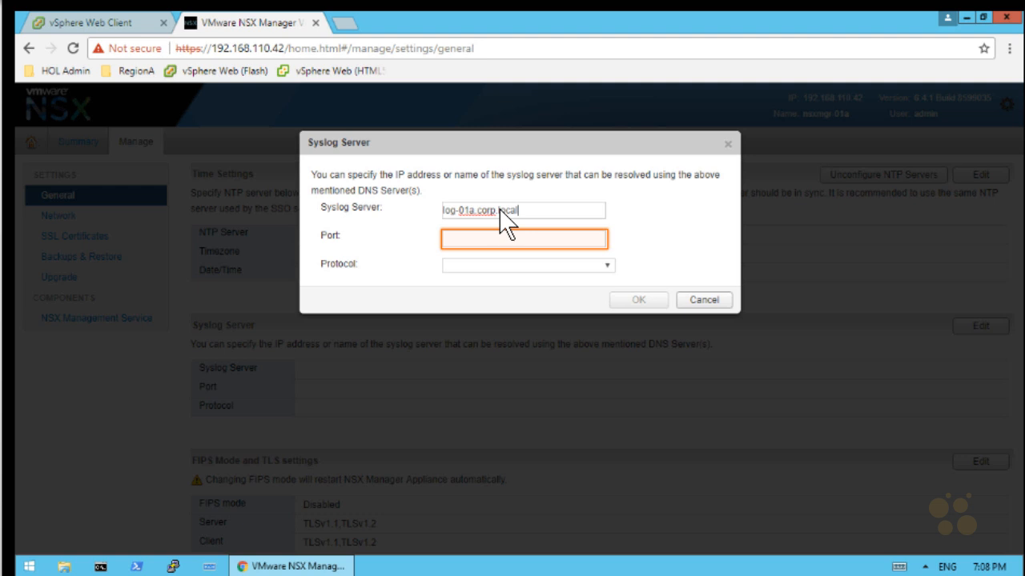
click(544, 238)
text(514)
key(Tab)
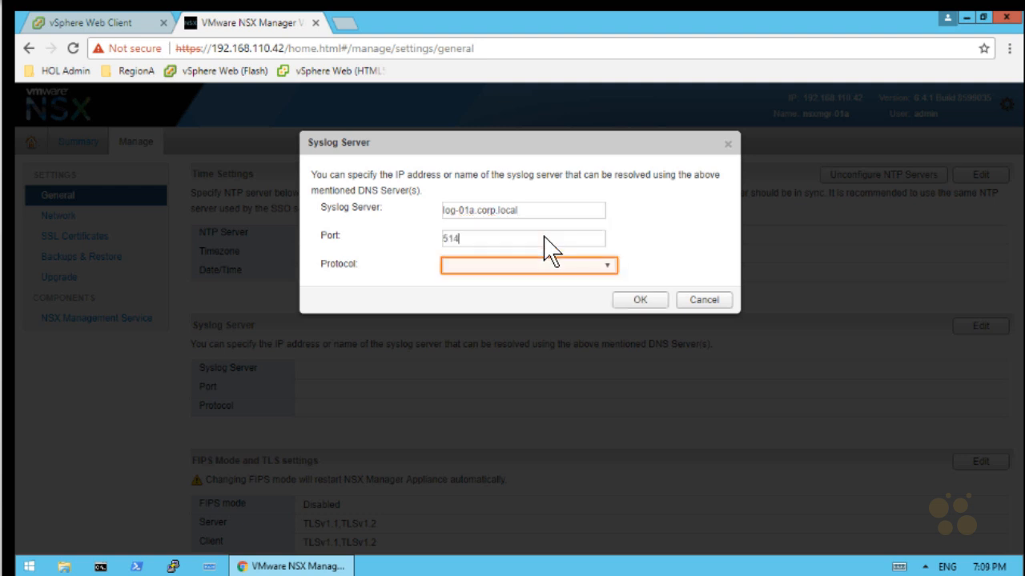
click(585, 265)
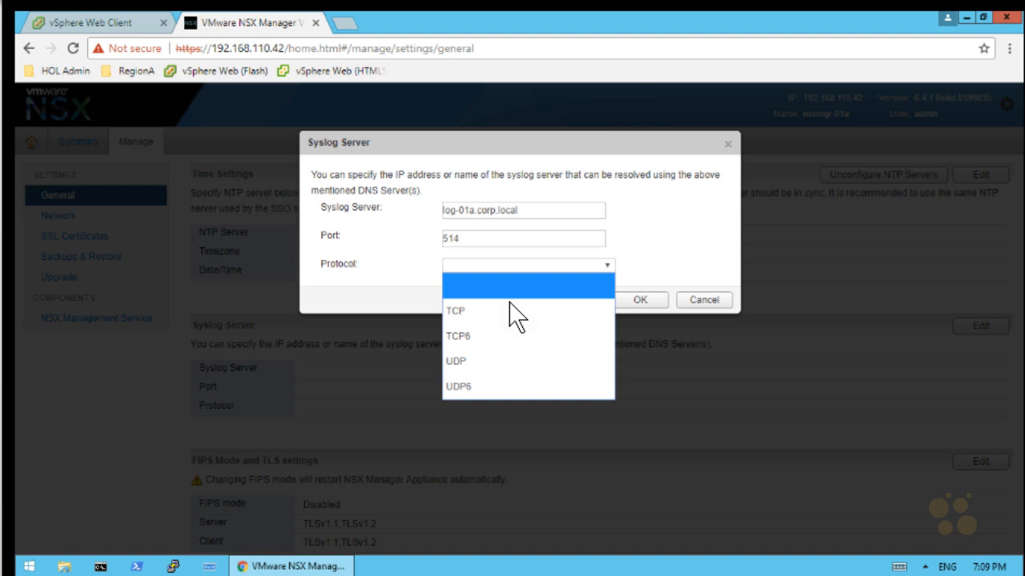
click(490, 359)
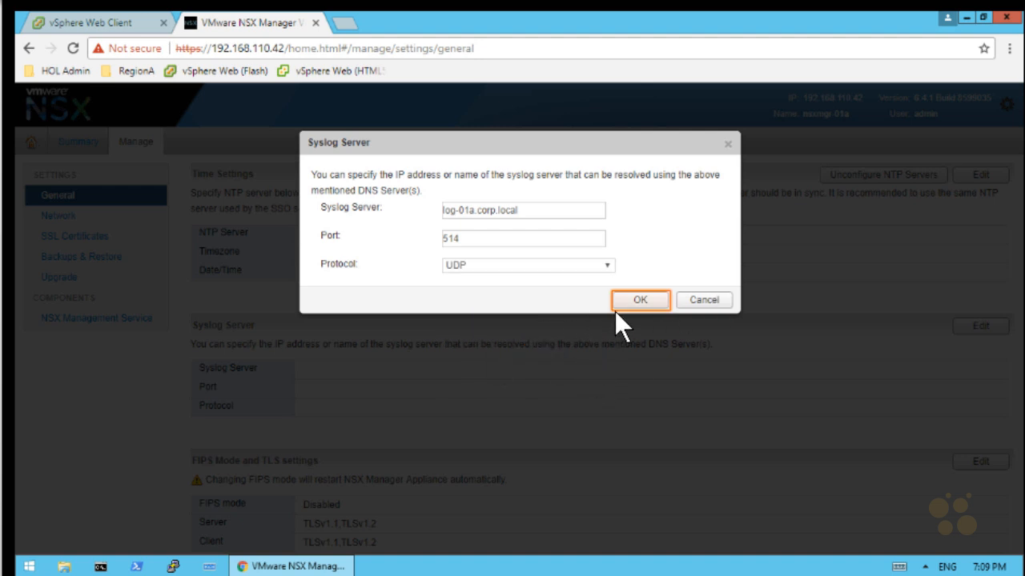
click(641, 299)
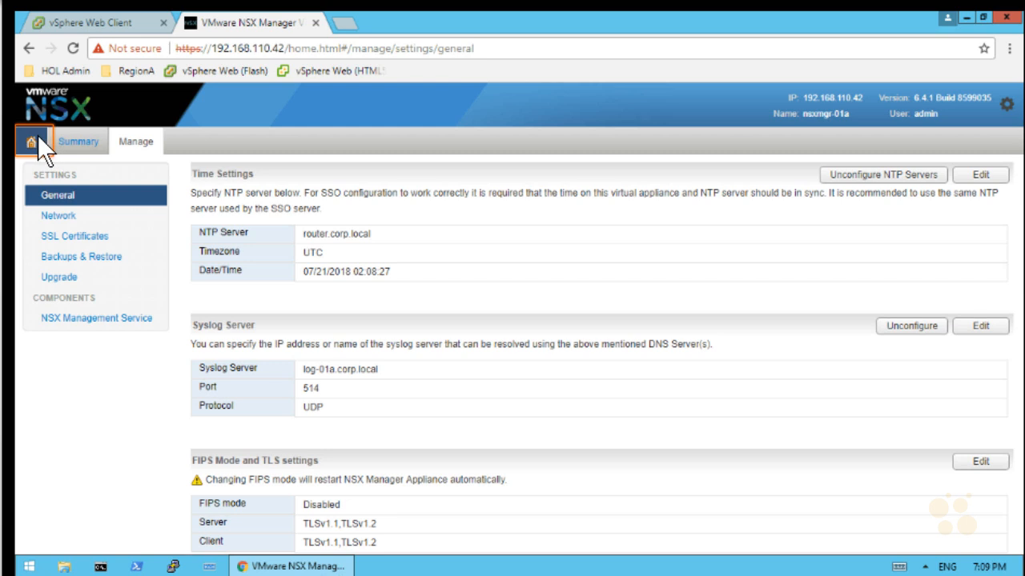
Register Lookup Service host vcsa-01a.corp.local with the SSO administrator account and password, trusting its certificate
click(32, 142)
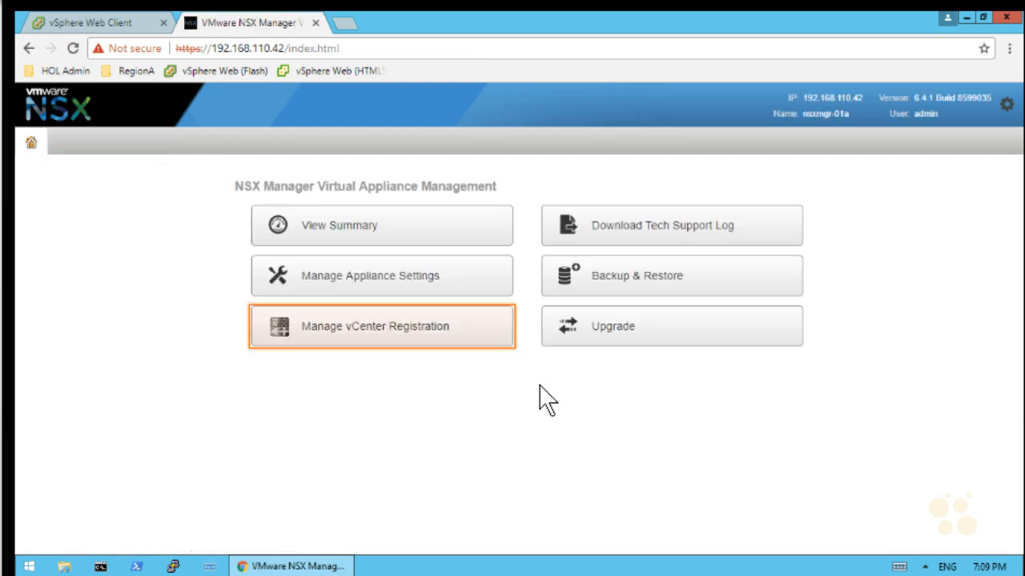
click(367, 342)
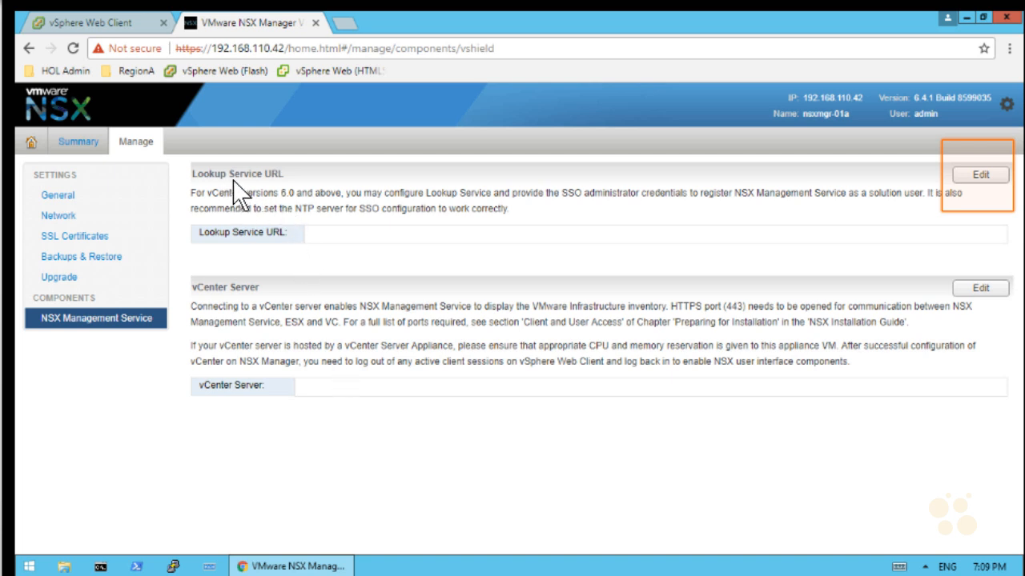
click(1002, 176)
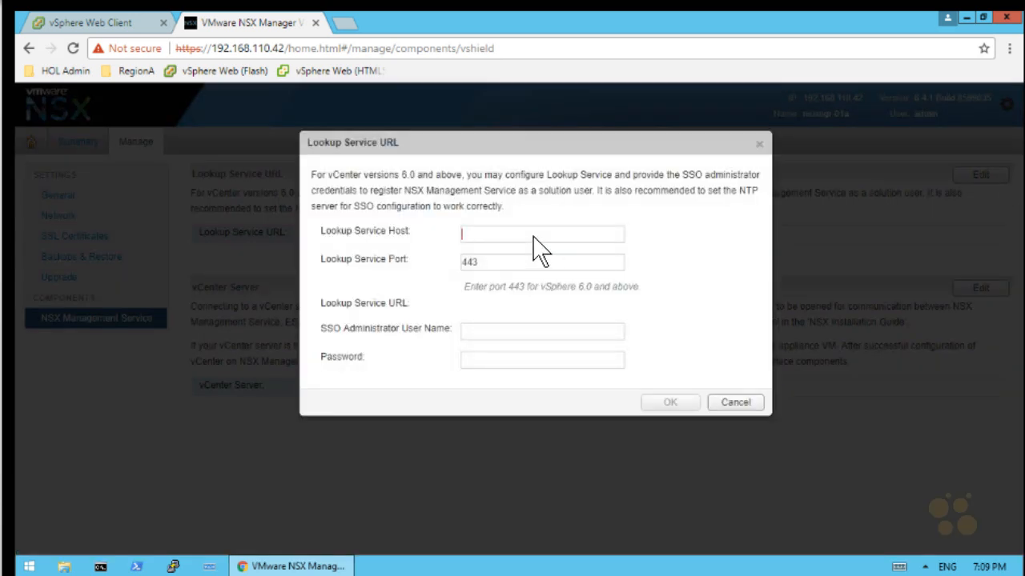
text(vc)
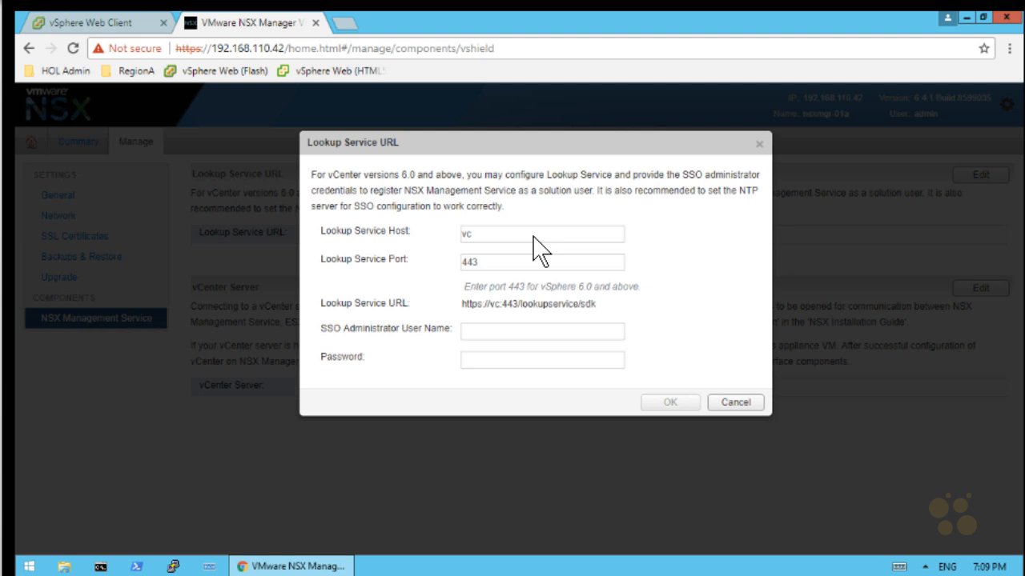
text(sa-01a.corp.local)
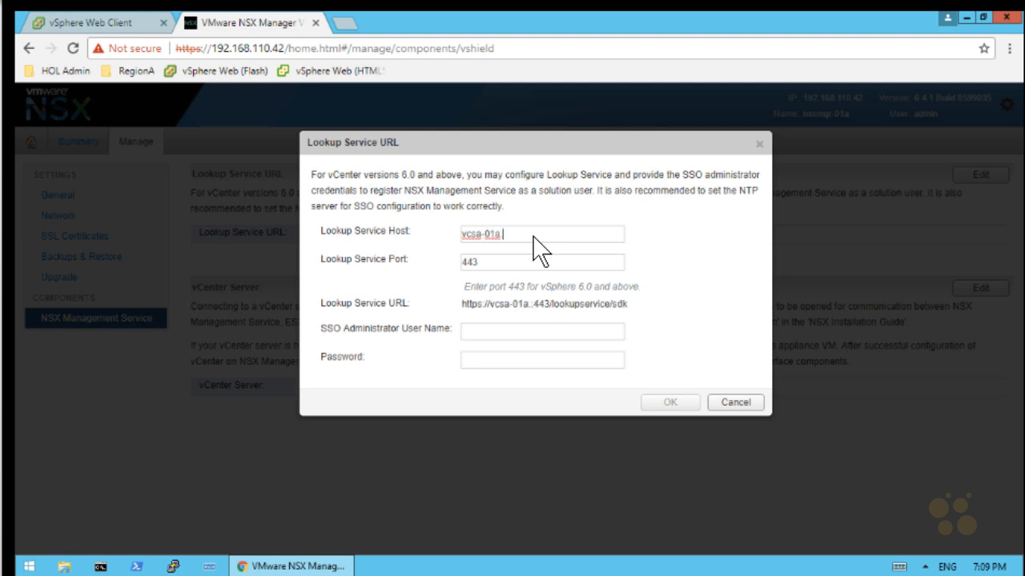
click(517, 334)
text(administ)
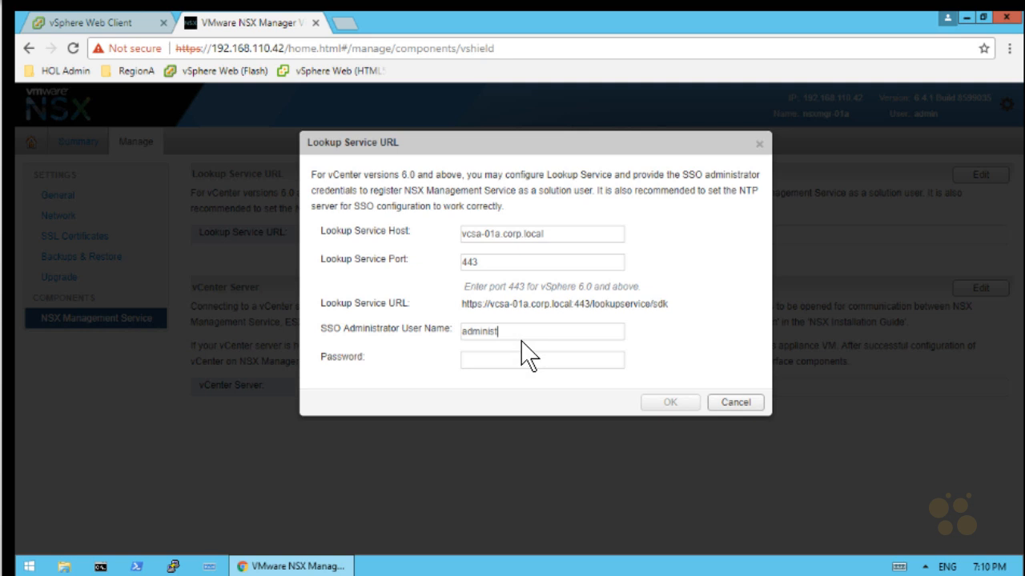
text(rator@vsphere.local)
key(Tab)
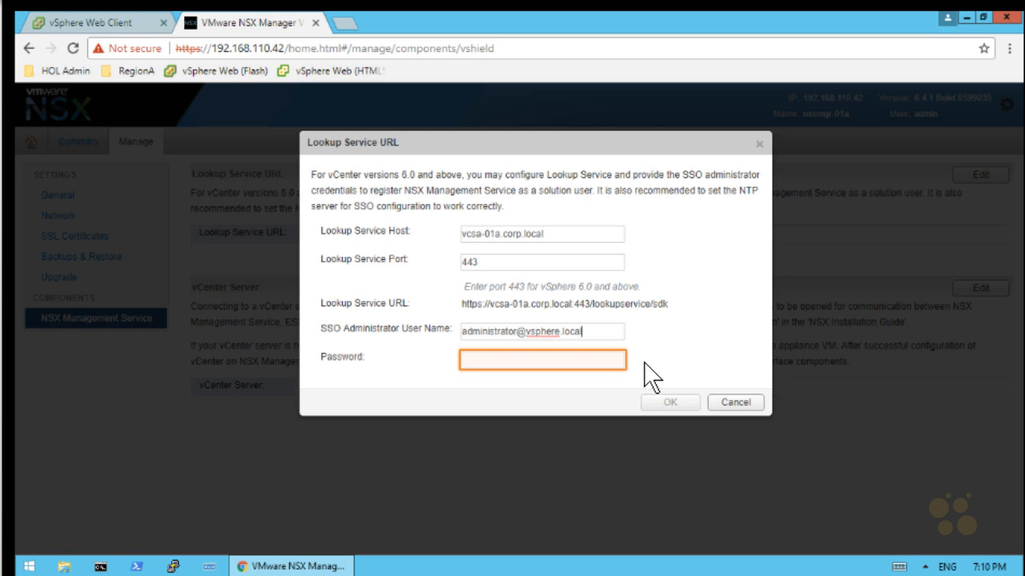
click(583, 360)
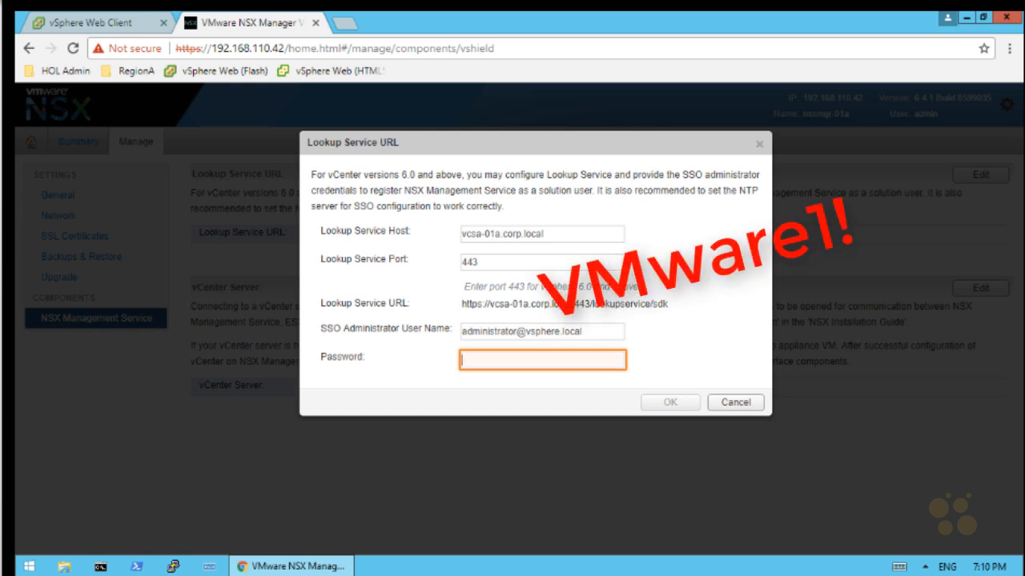
text(VMware1!)
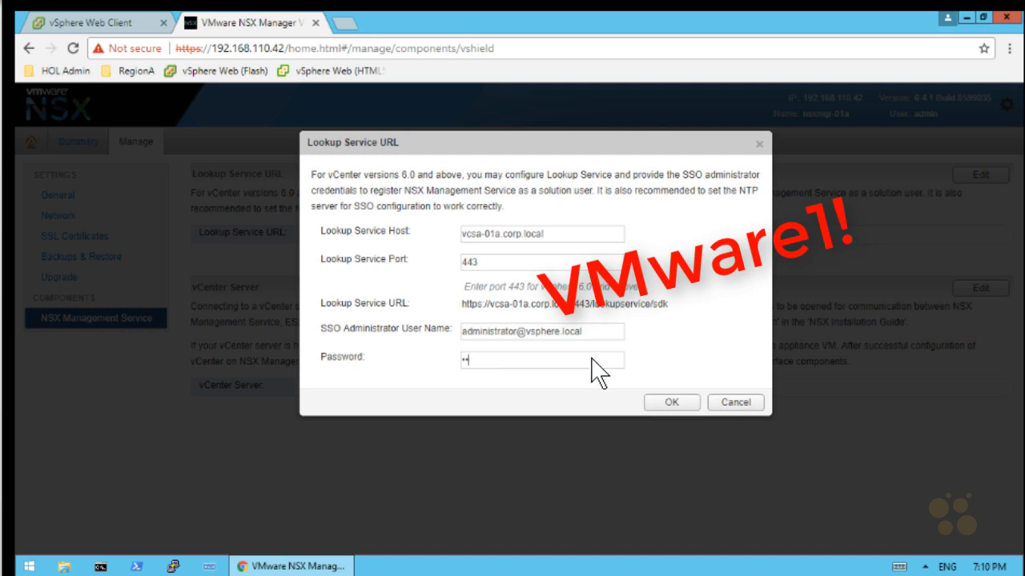
click(666, 404)
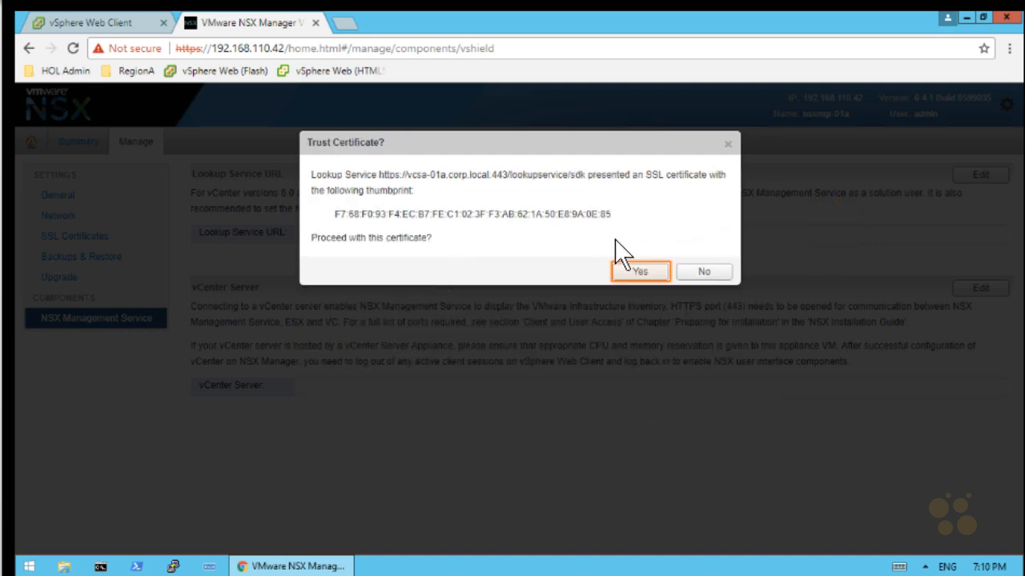
click(638, 272)
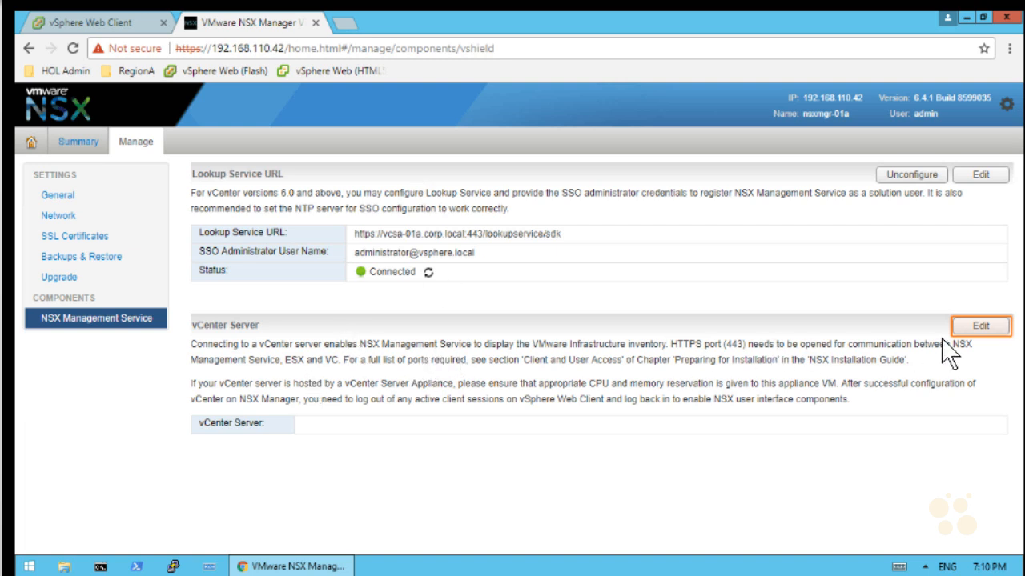
Connect vCenter Server vcsa-01a.corp.local with the administrator account and password, trusting its certificate
click(981, 326)
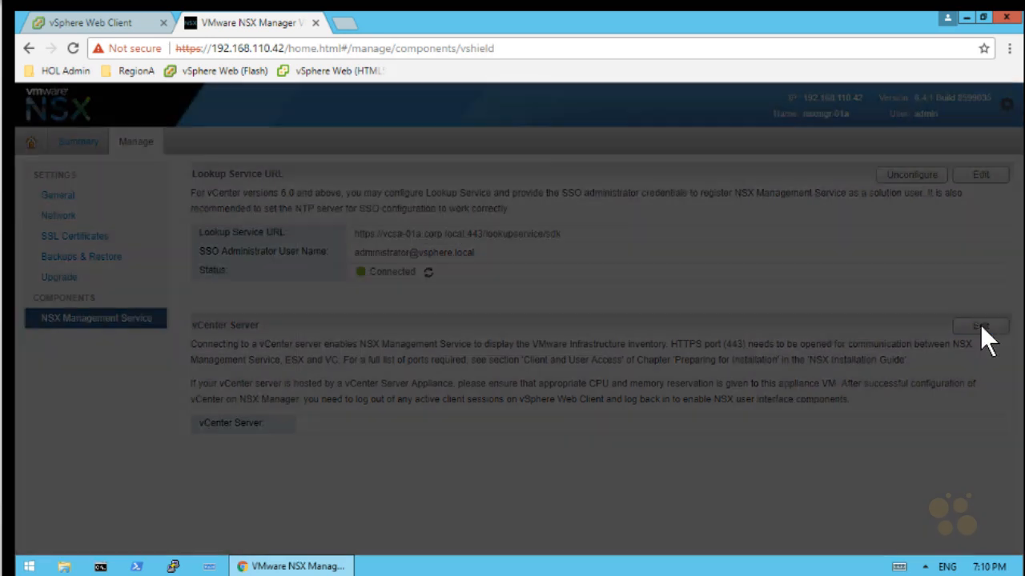
click(486, 324)
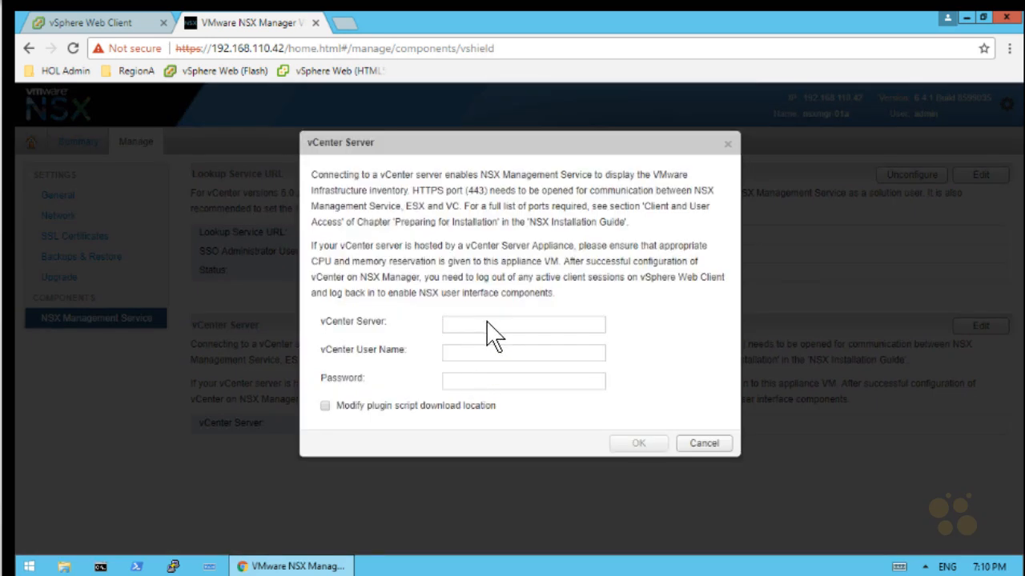
text(vcsa-01a.corp.local)
key(Tab)
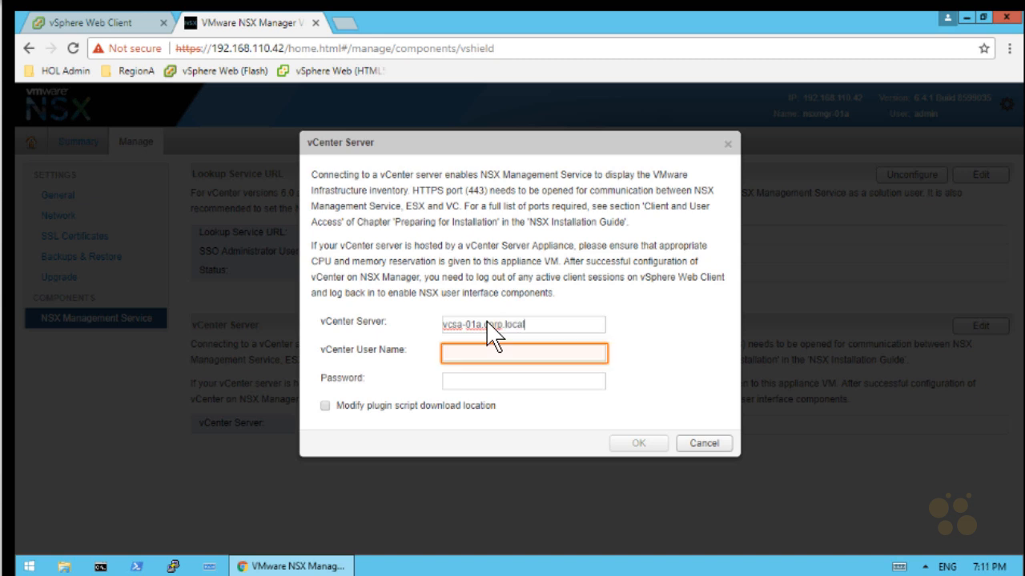
text(admi)
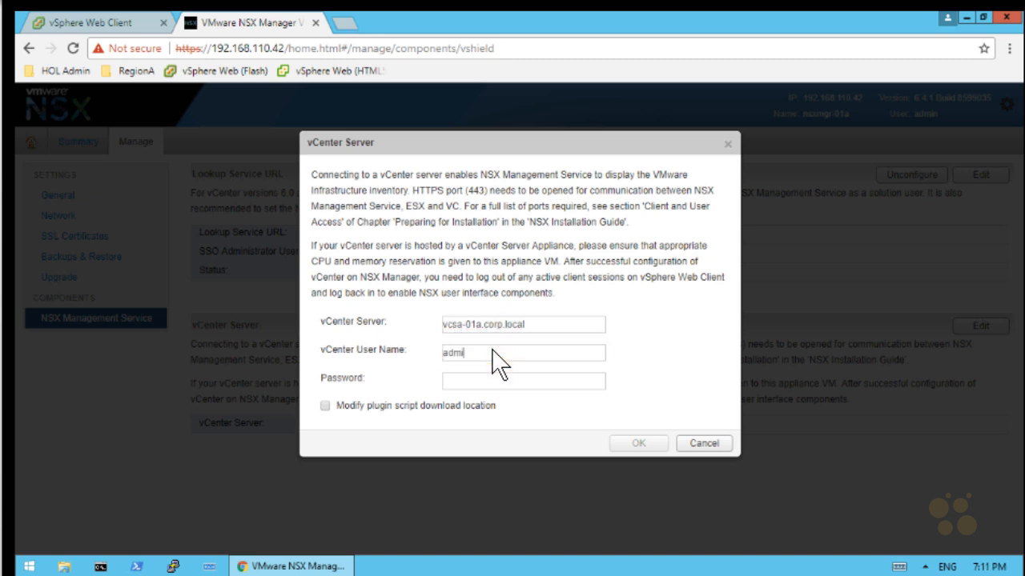
text(nistrator@vsphere.local)
key(Tab)
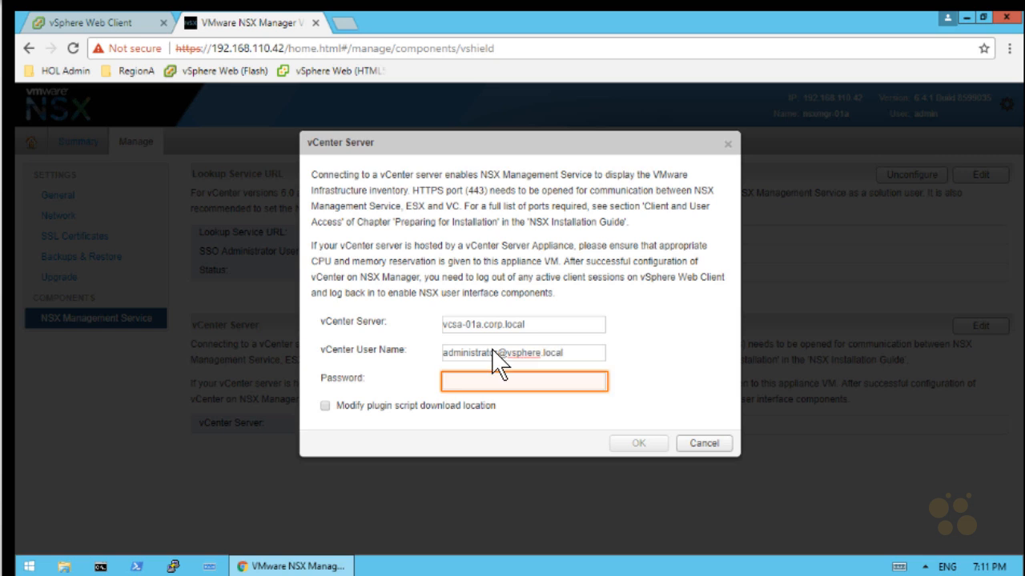
text(VMware1!)
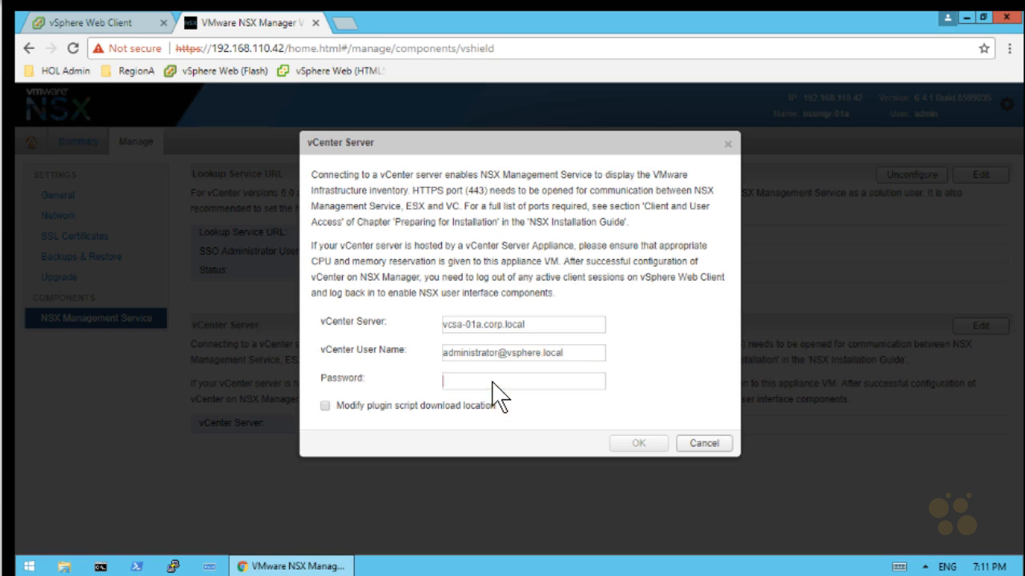
key(Tab)
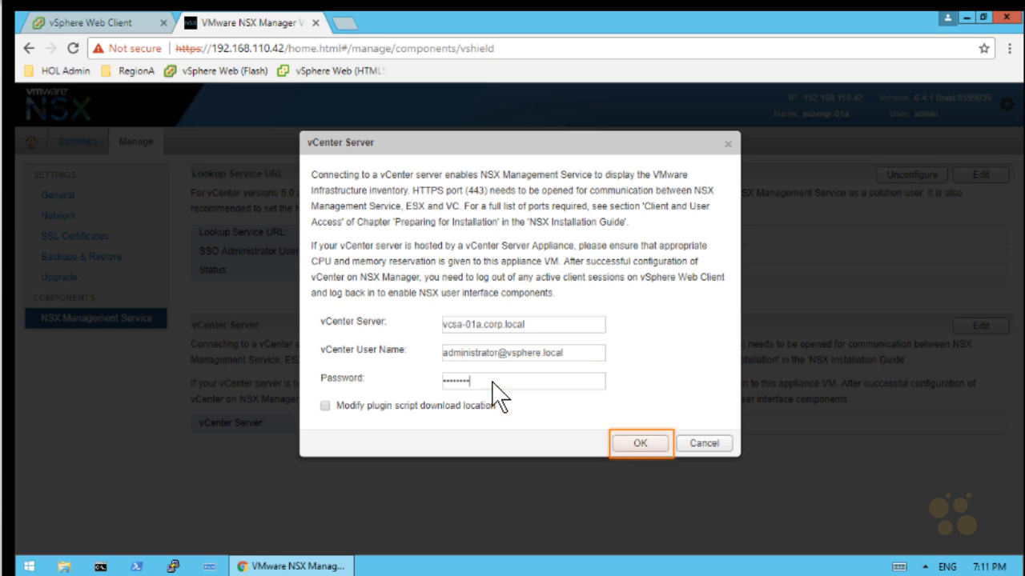
click(640, 443)
click(646, 272)
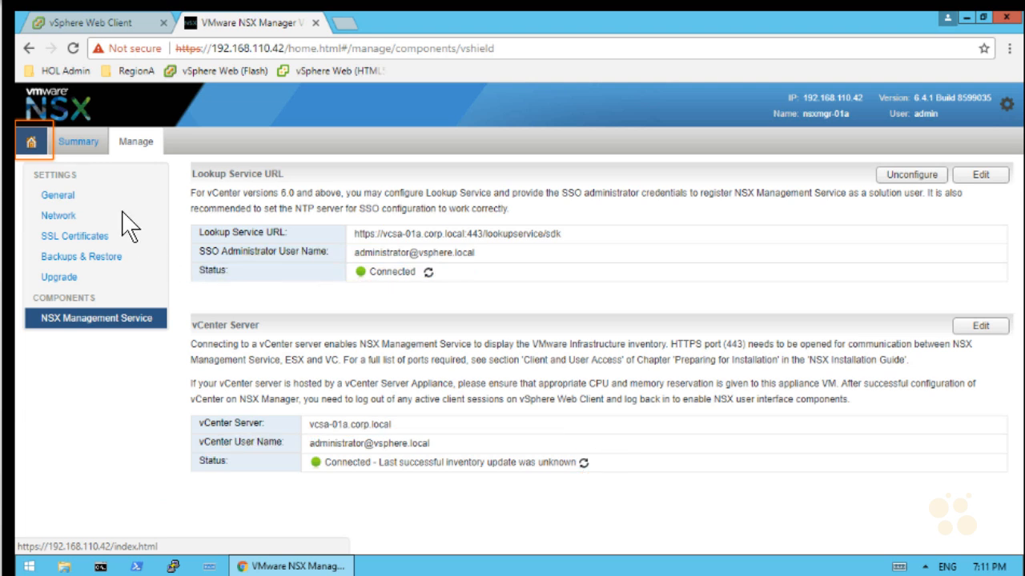
Go from the Home page to the Backup & Restore settings
click(30, 140)
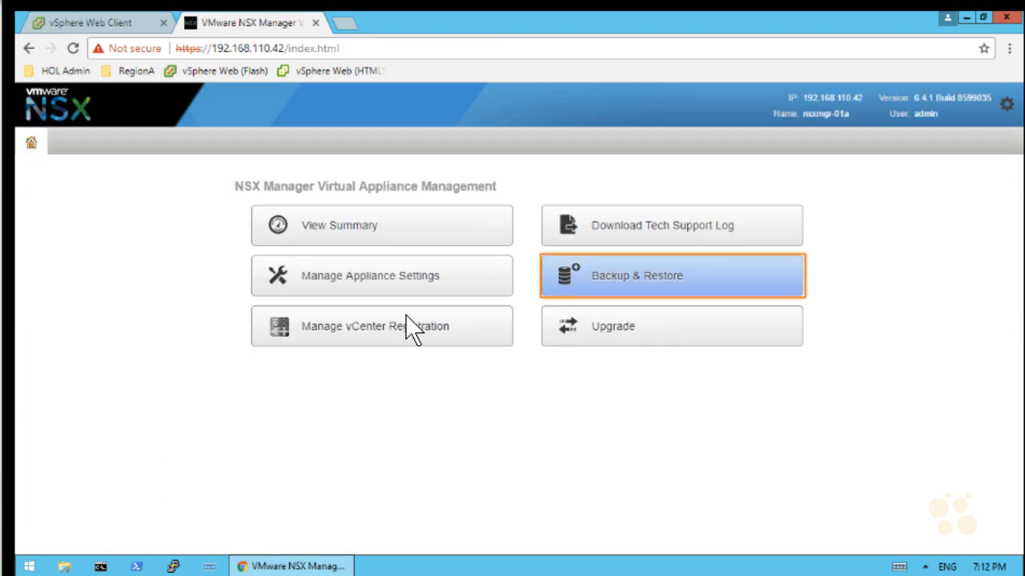
click(729, 260)
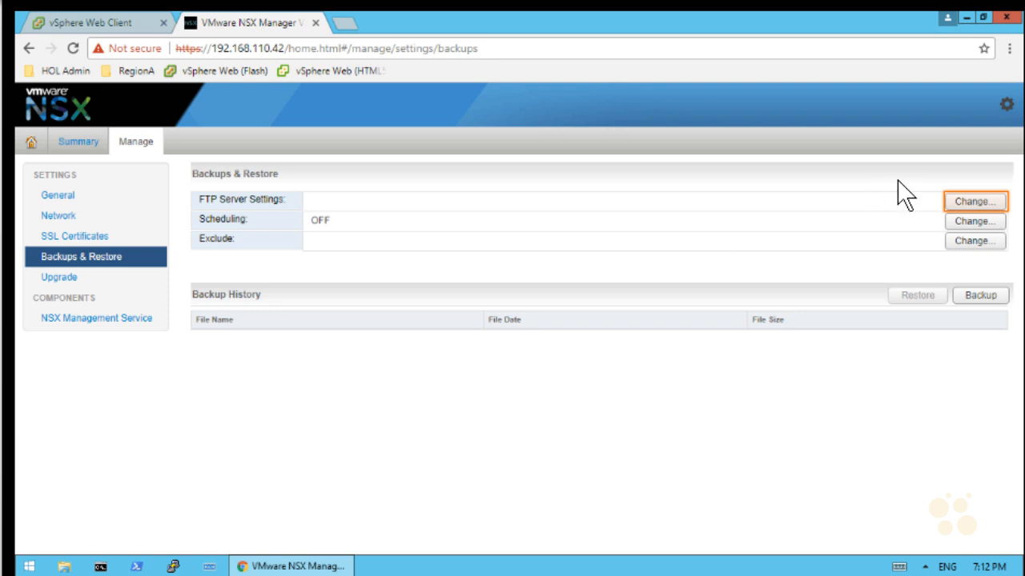
Enter backup server 192.168.110.10 using FTP, with the FTP user name and password
click(970, 201)
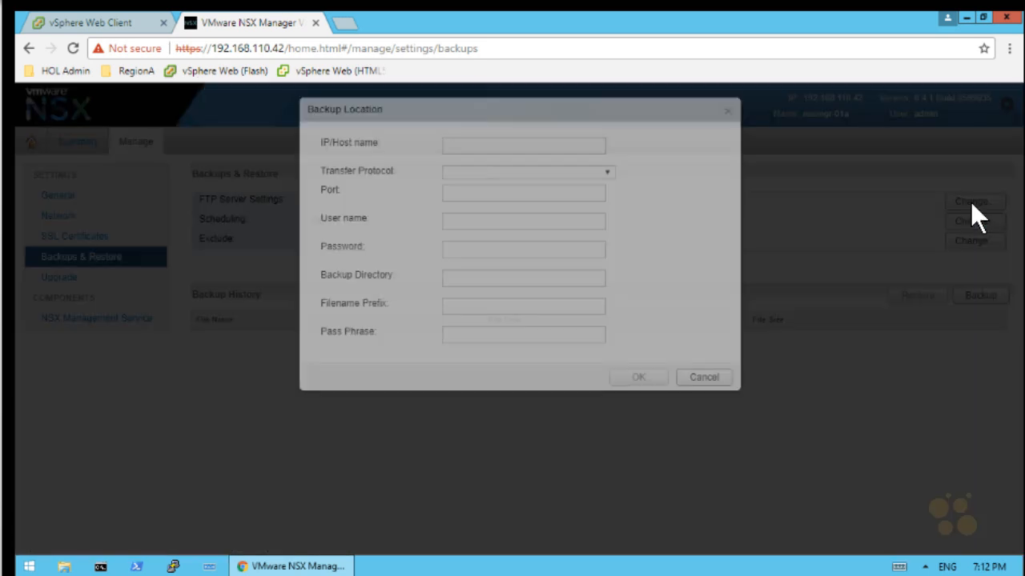
click(521, 180)
text(192.168.110.10)
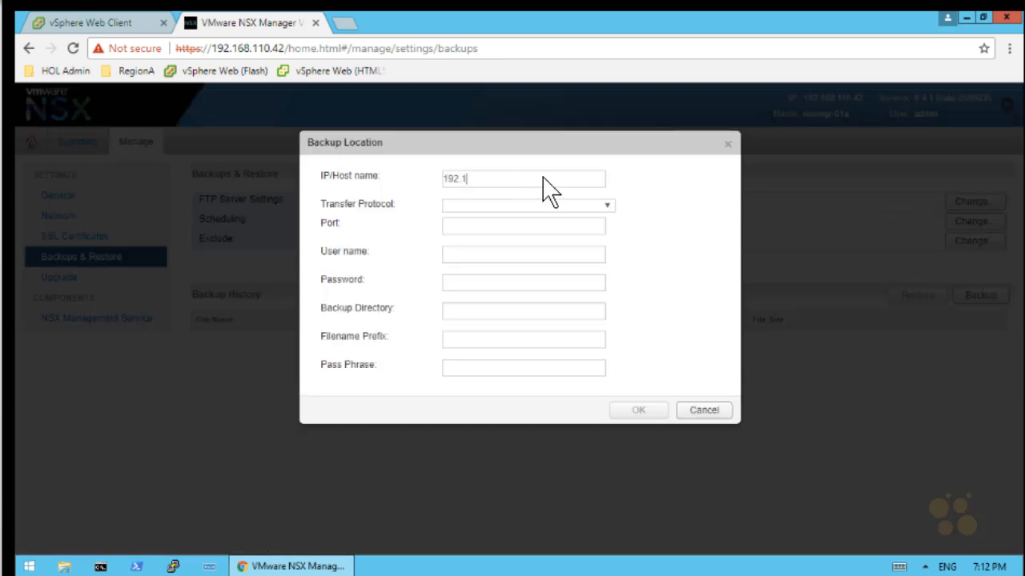
key(Tab)
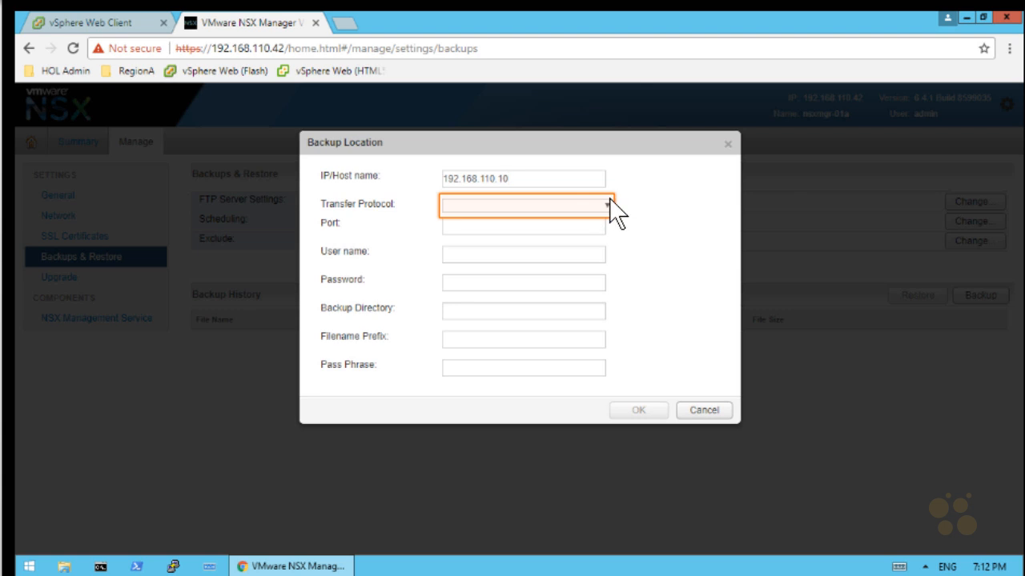
click(609, 208)
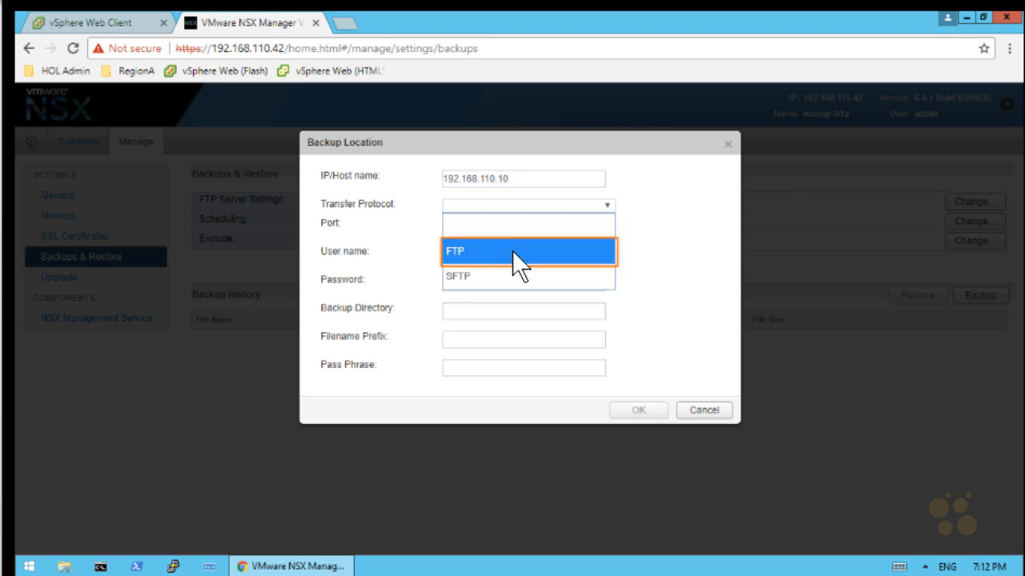
click(528, 251)
click(494, 288)
text(ftpuser)
click(591, 312)
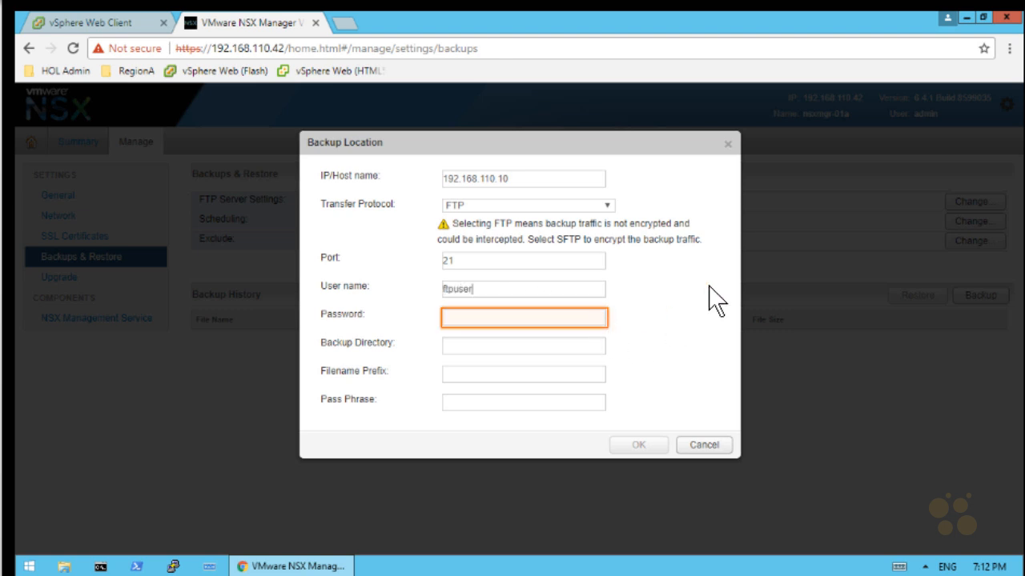
click(520, 316)
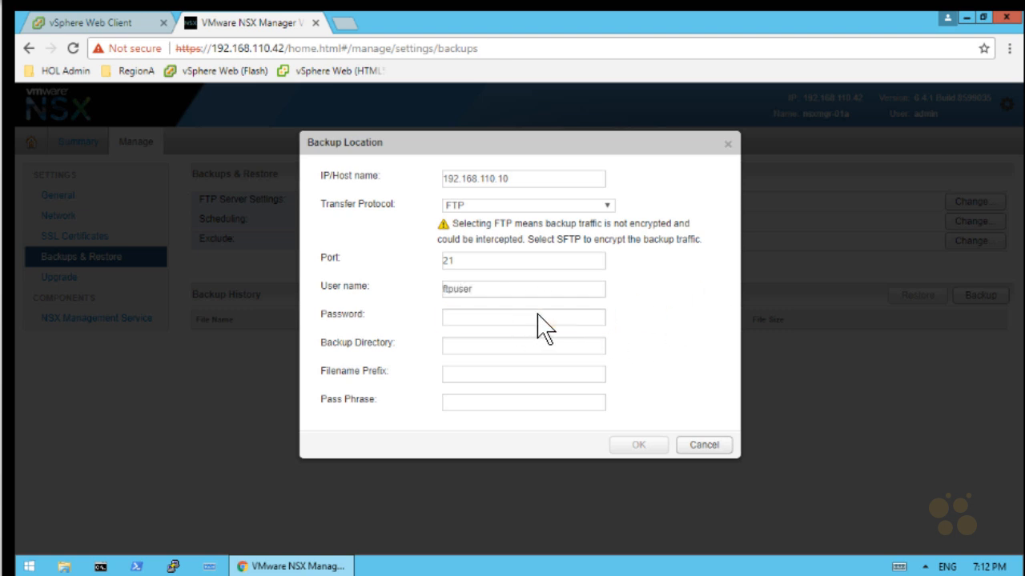
text(•••are1!)
Set backup directory /nsxmanager, filename prefix nsx_manager_ and a pass phrase, then save
key(Tab)
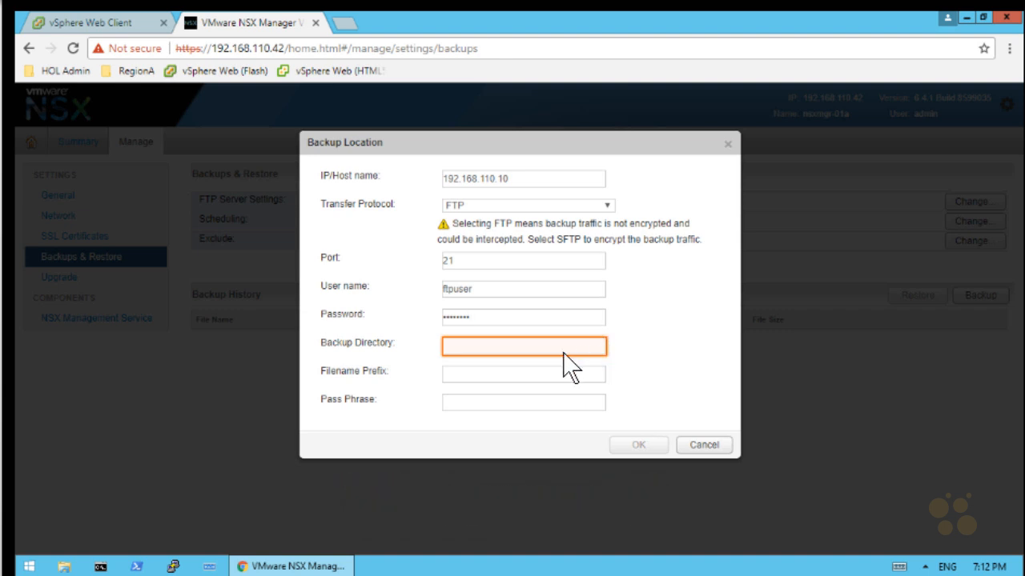
click(530, 346)
text(/nsxma)
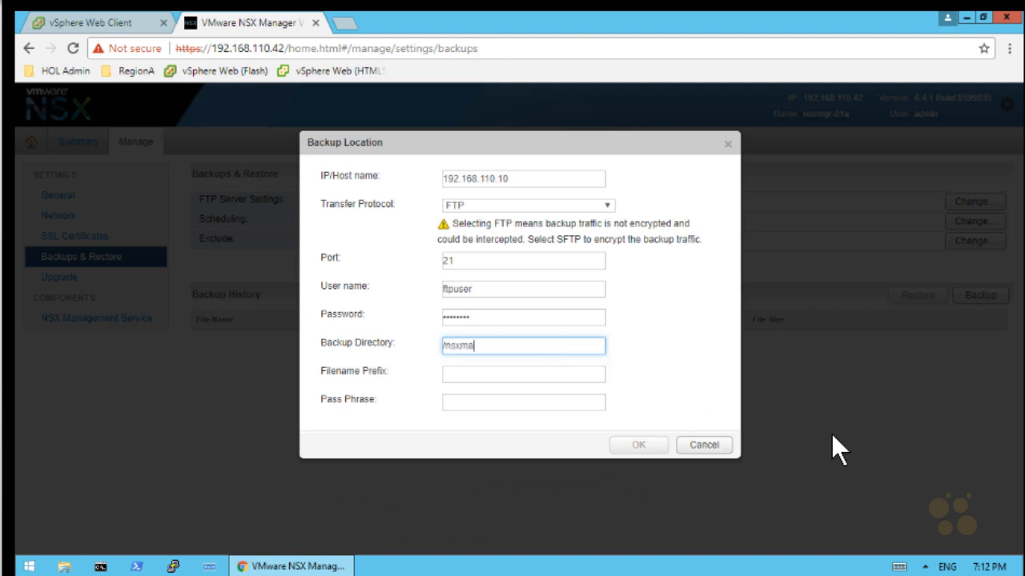
text(nager)
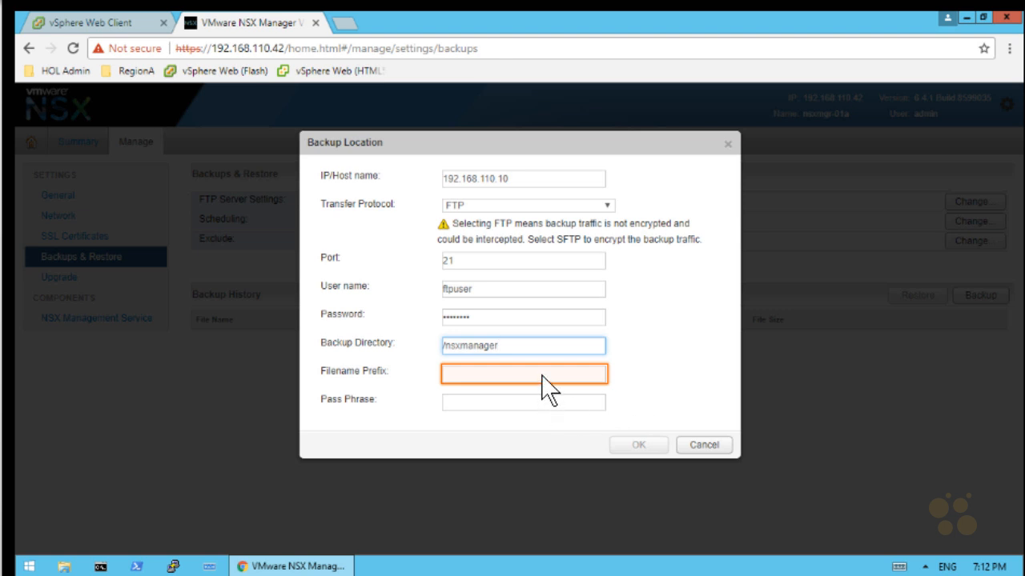
click(501, 373)
text(nsx_manager_)
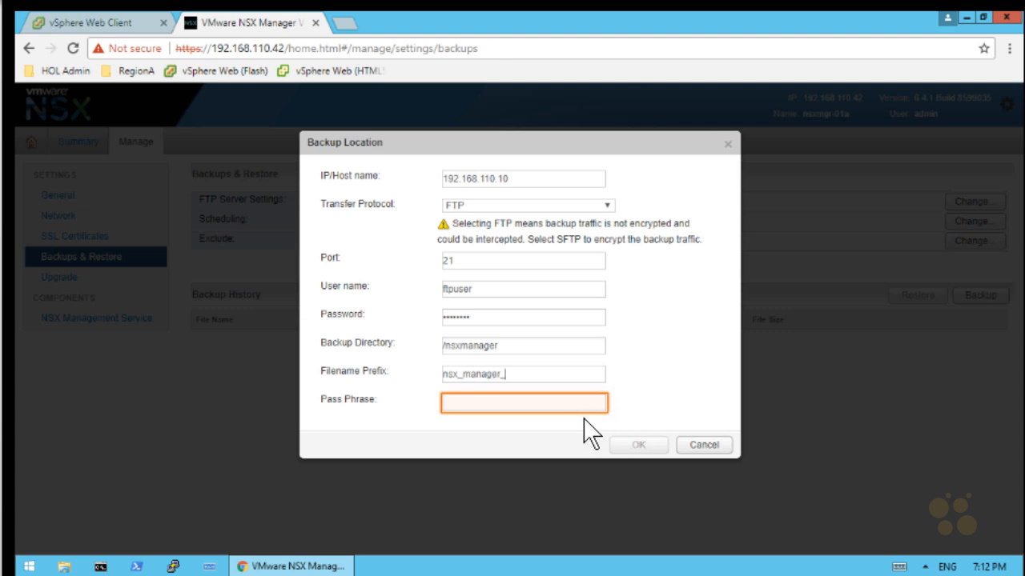
key(Tab)
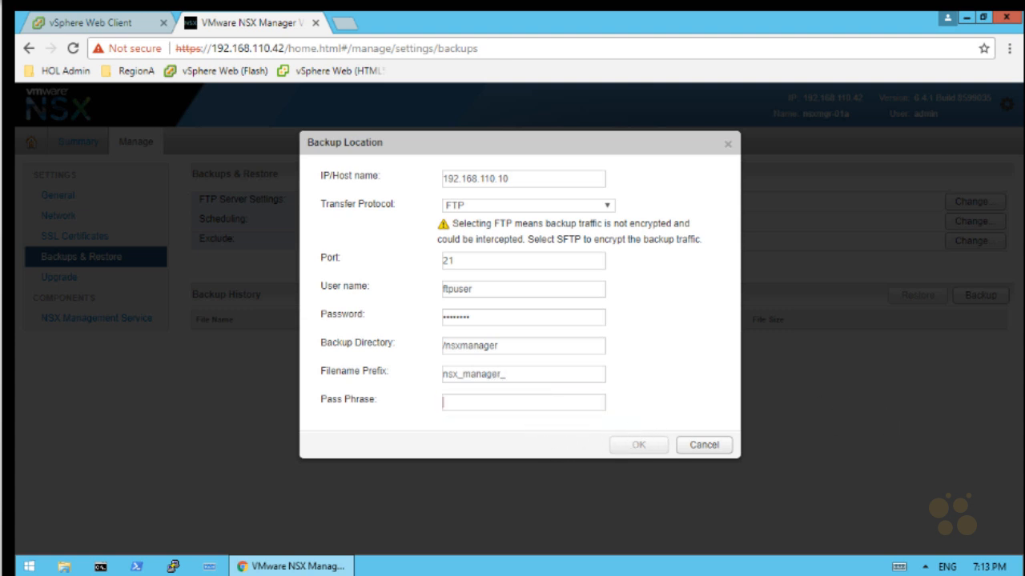
text(VMware1!)
key(Tab)
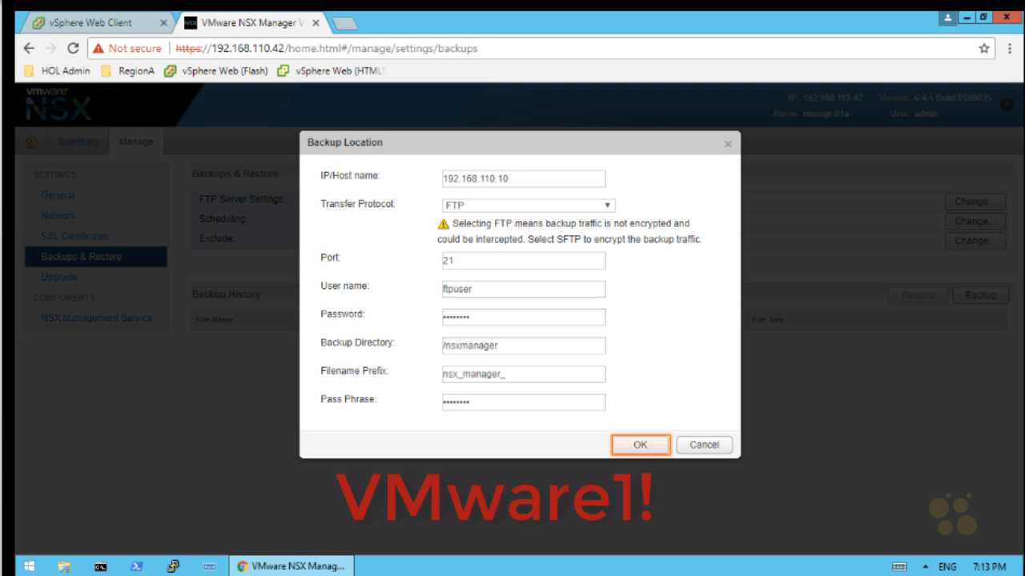
click(636, 445)
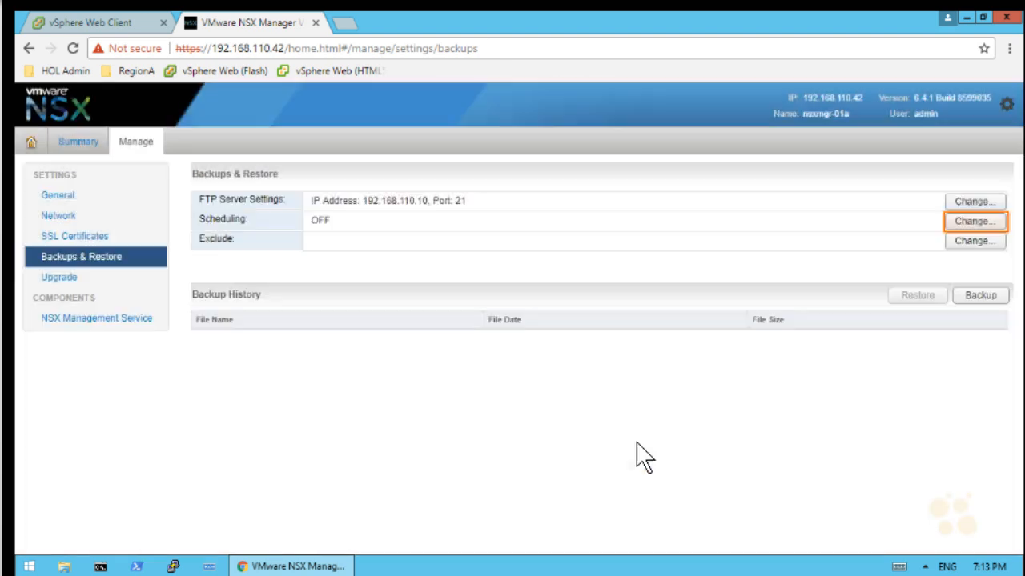
Schedule weekly backups for Sunday at hour 0, minute 5
click(989, 224)
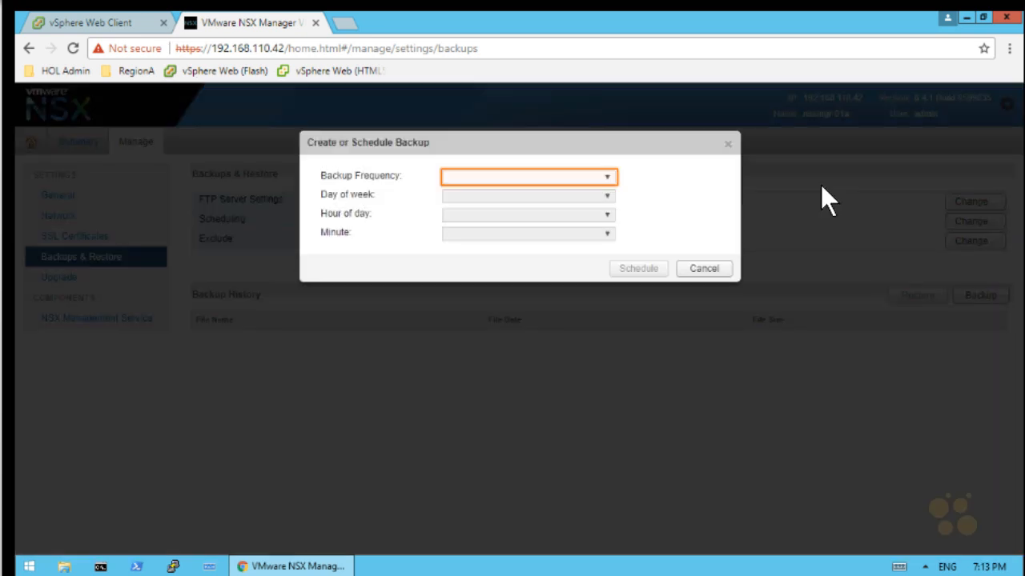
click(593, 178)
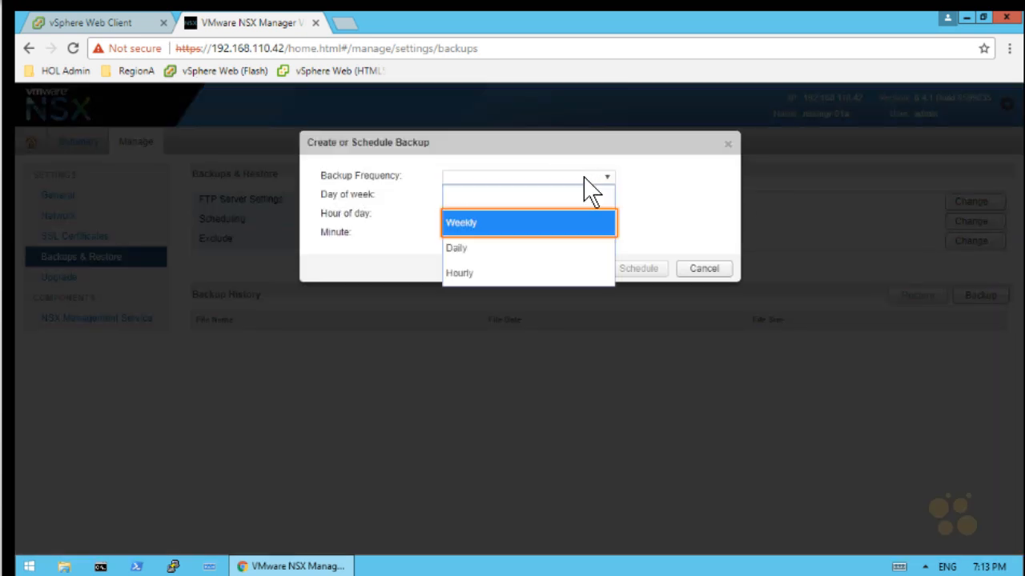
click(487, 226)
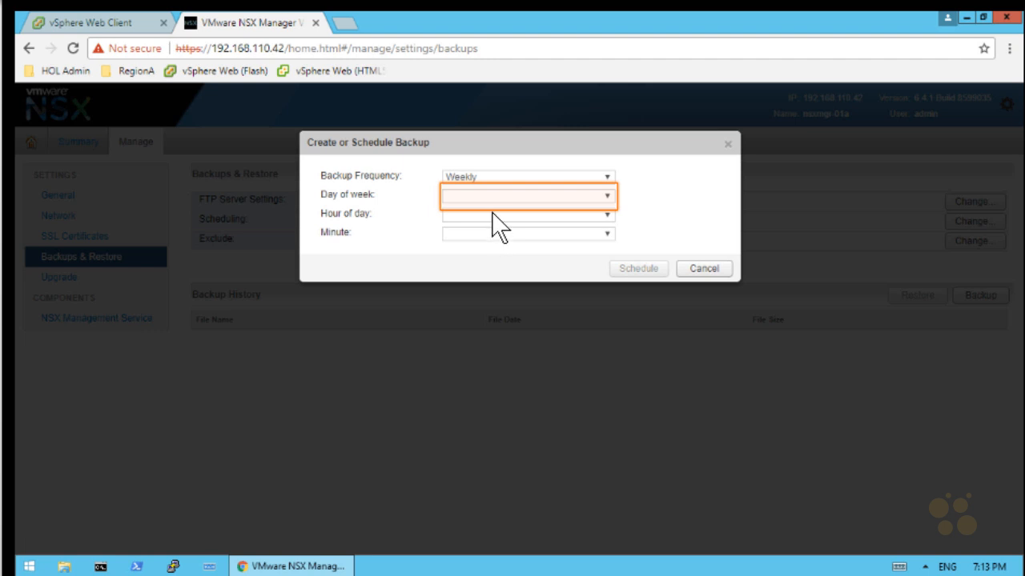
click(496, 199)
click(478, 242)
click(466, 214)
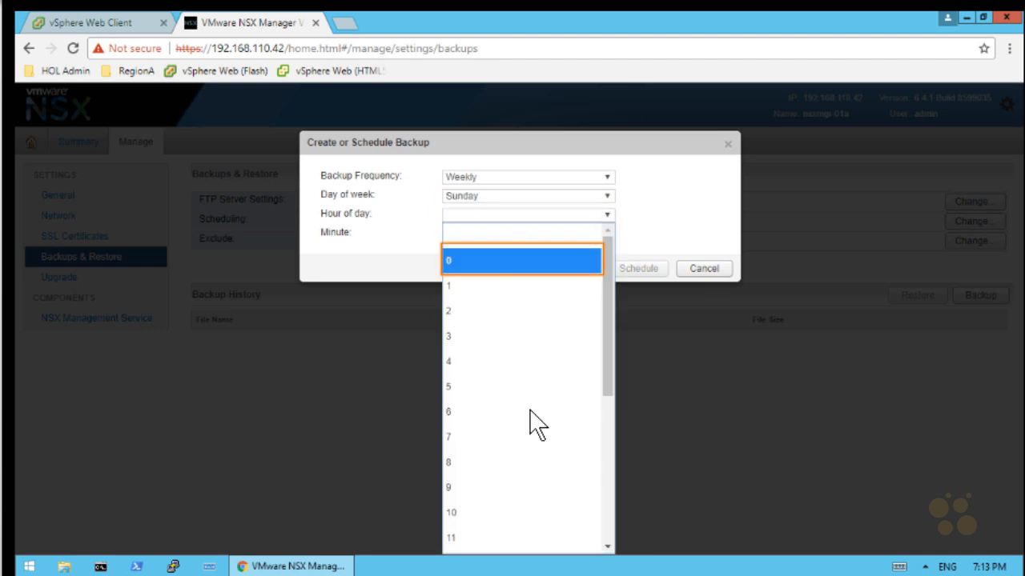
click(501, 260)
click(472, 235)
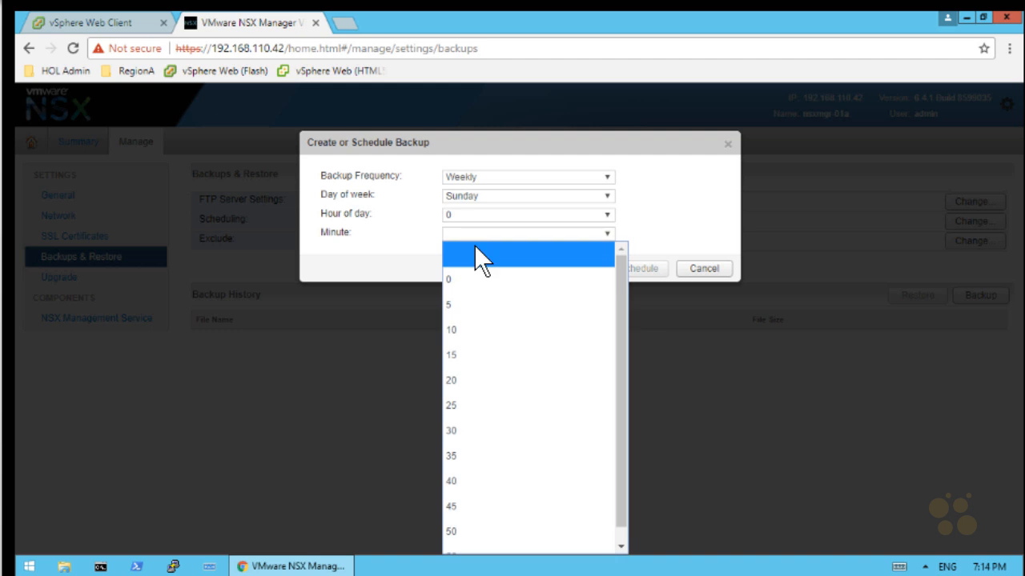
click(488, 306)
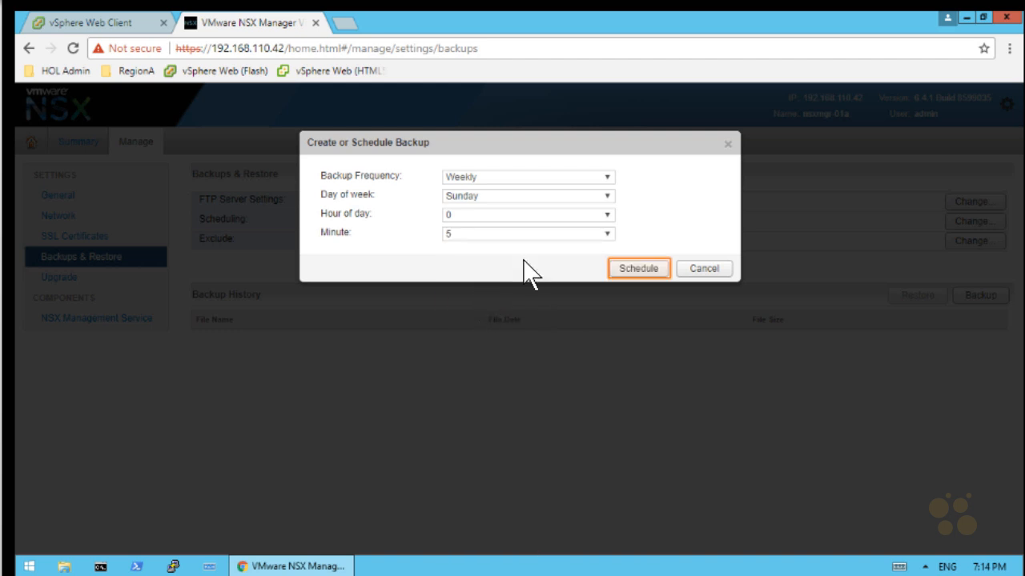
click(636, 268)
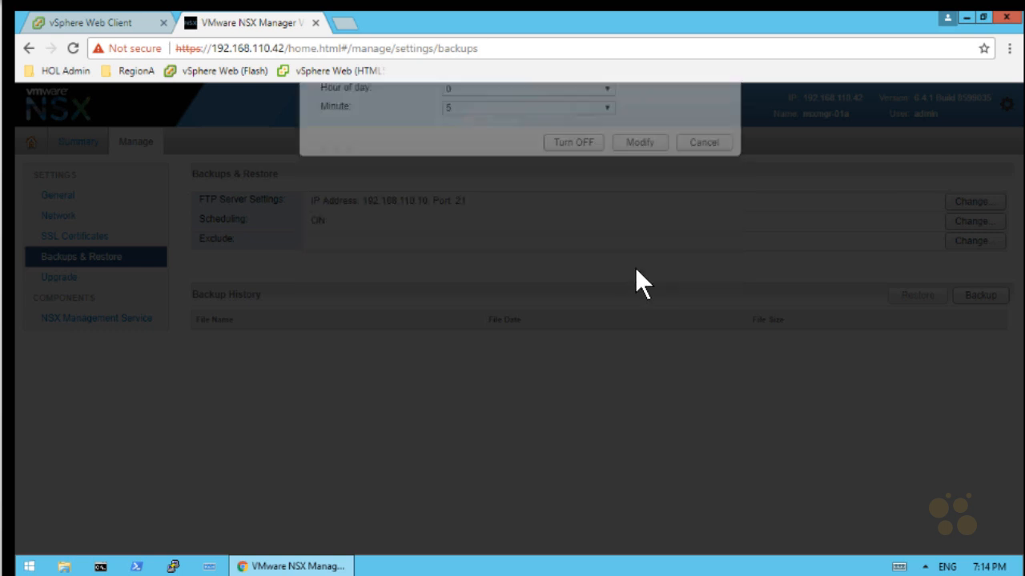
Start an immediate NSX Manager backup so it appears in Backup History, then close the NSX Manager tab
click(982, 294)
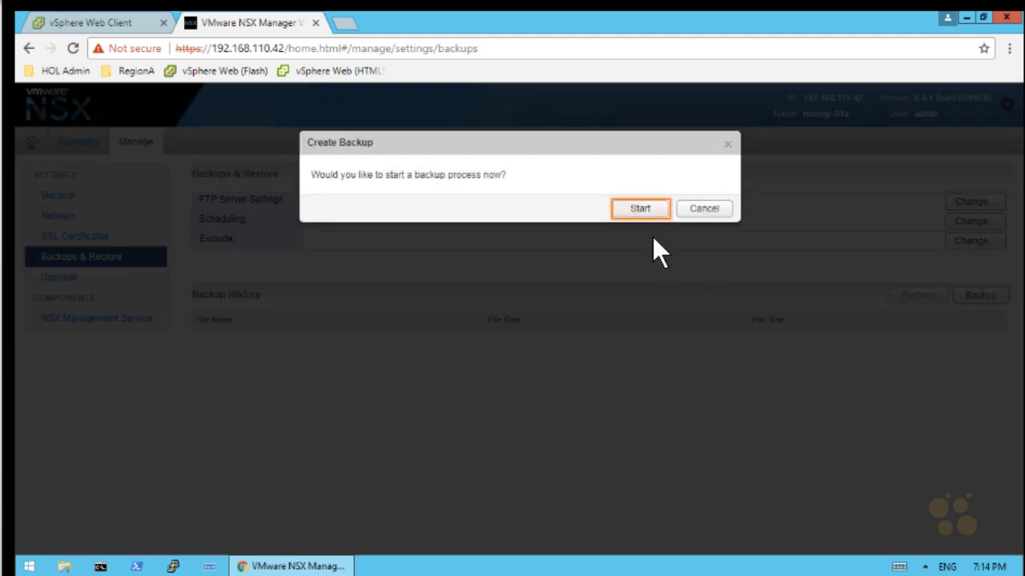
click(641, 209)
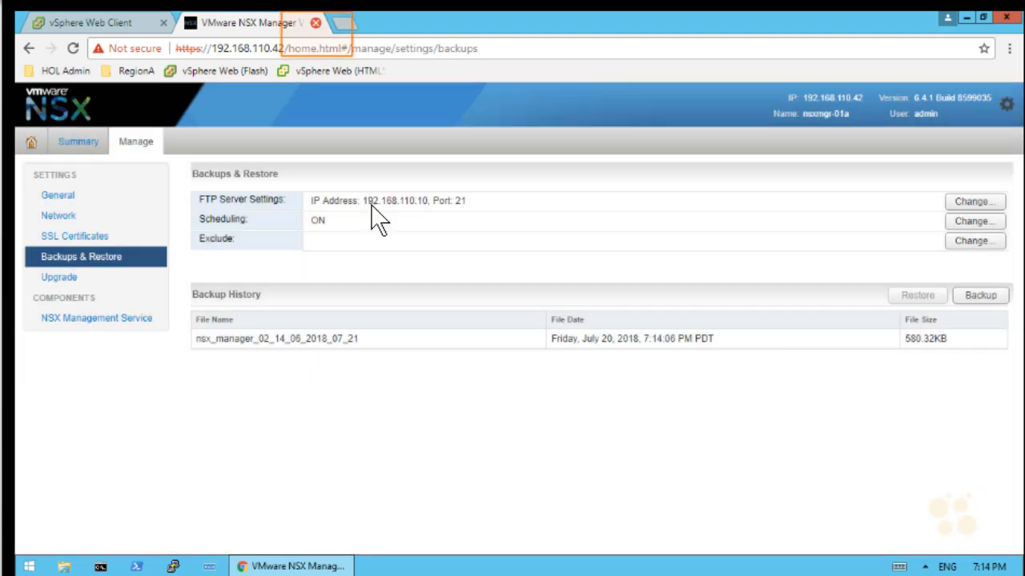
click(316, 22)
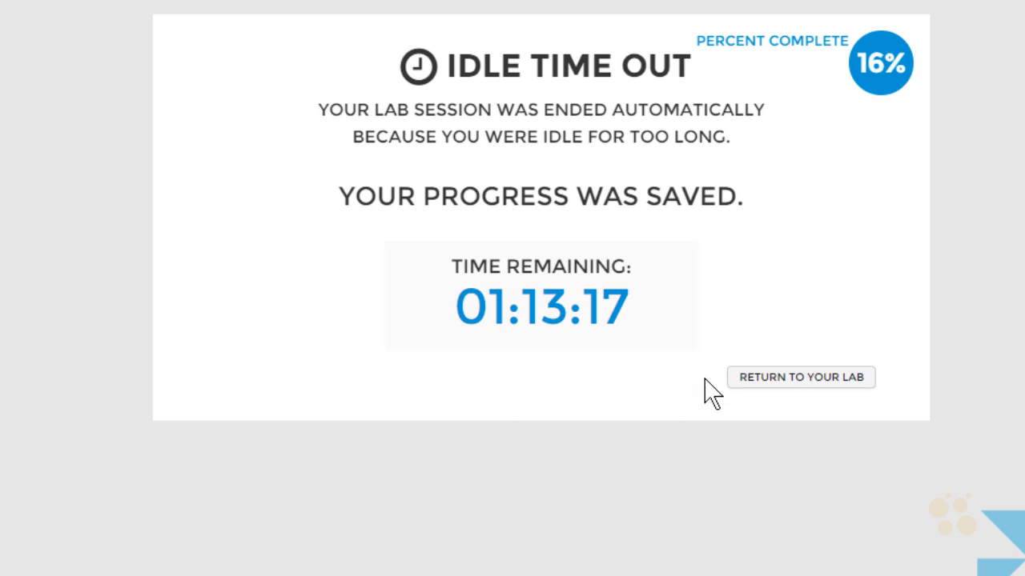
Resume the idle-timed-out lab until the HOL-1903 Main Console desktop loads with status Ready
click(756, 382)
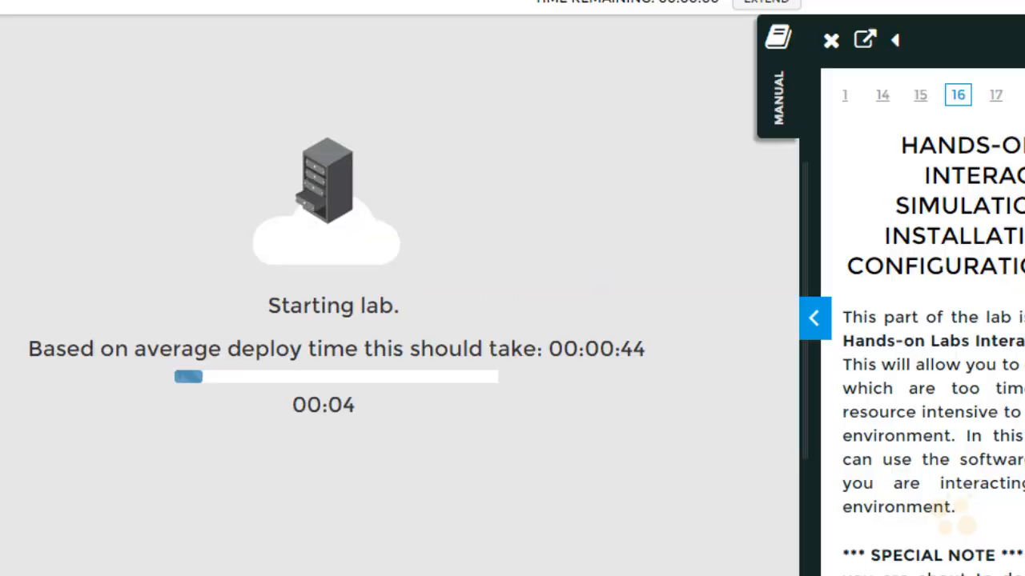
scroll(929, 320, down, 1)
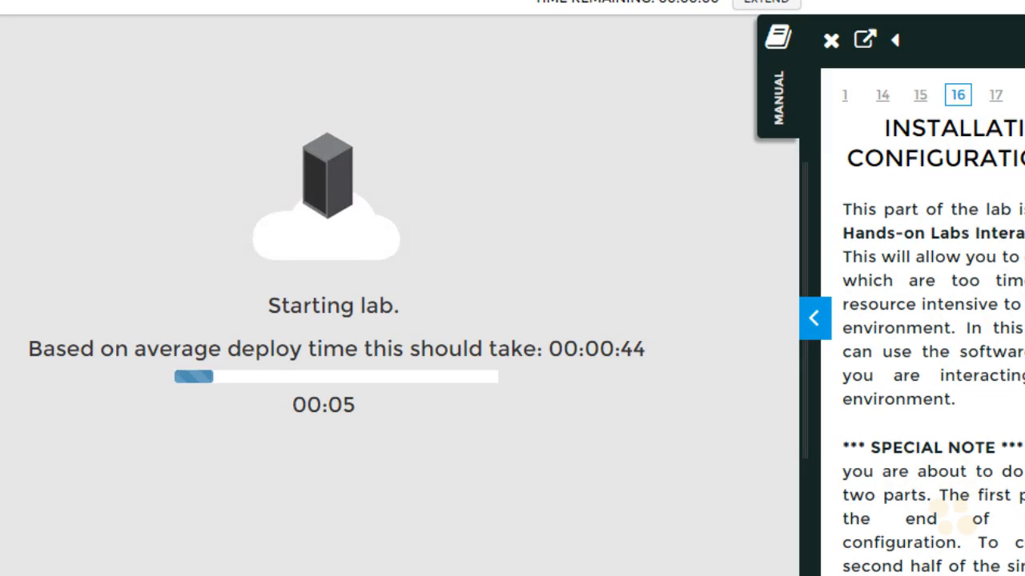
scroll(928, 320, down, 8)
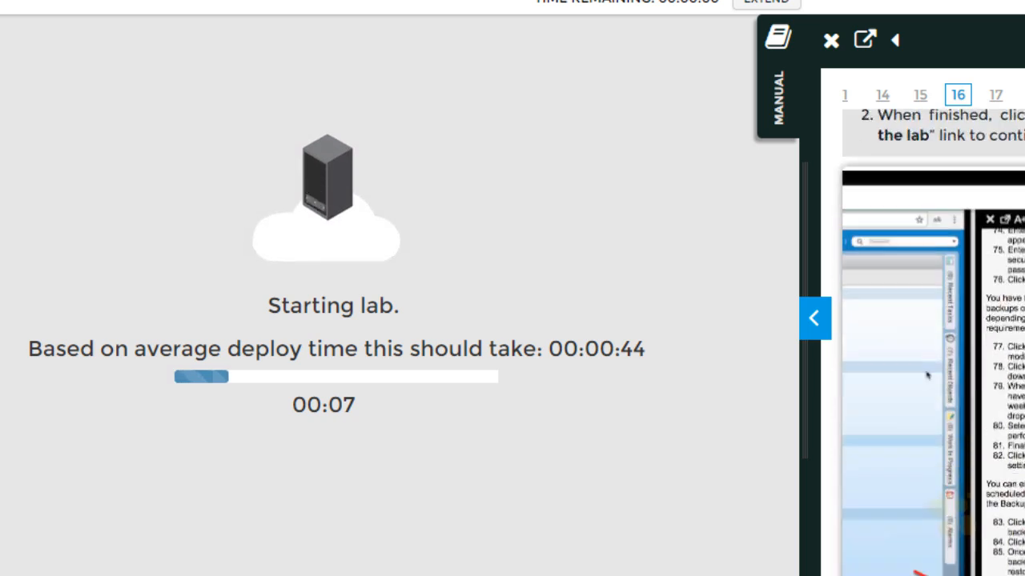
scroll(928, 320, up, 5)
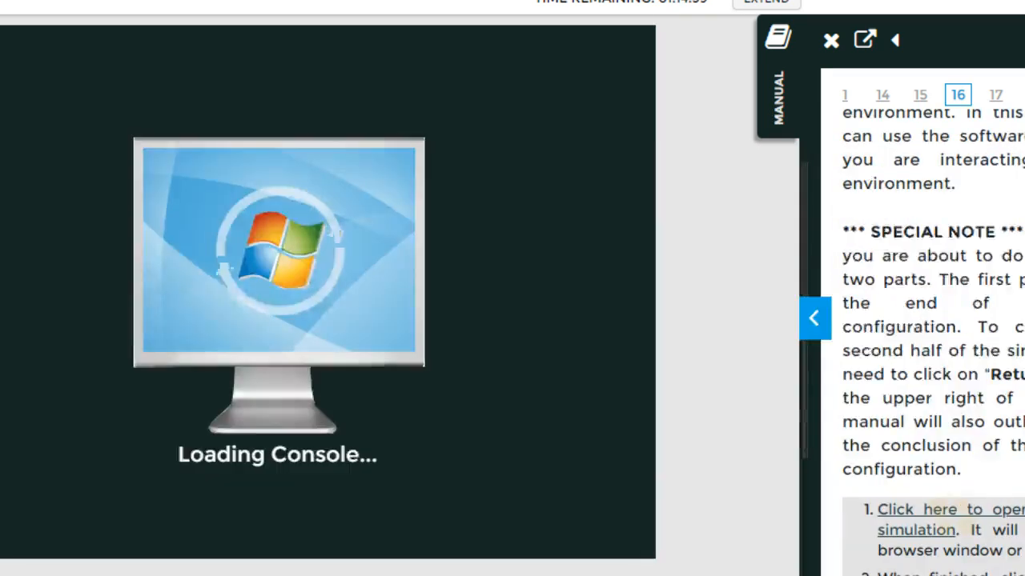
scroll(986, 255, down, 6)
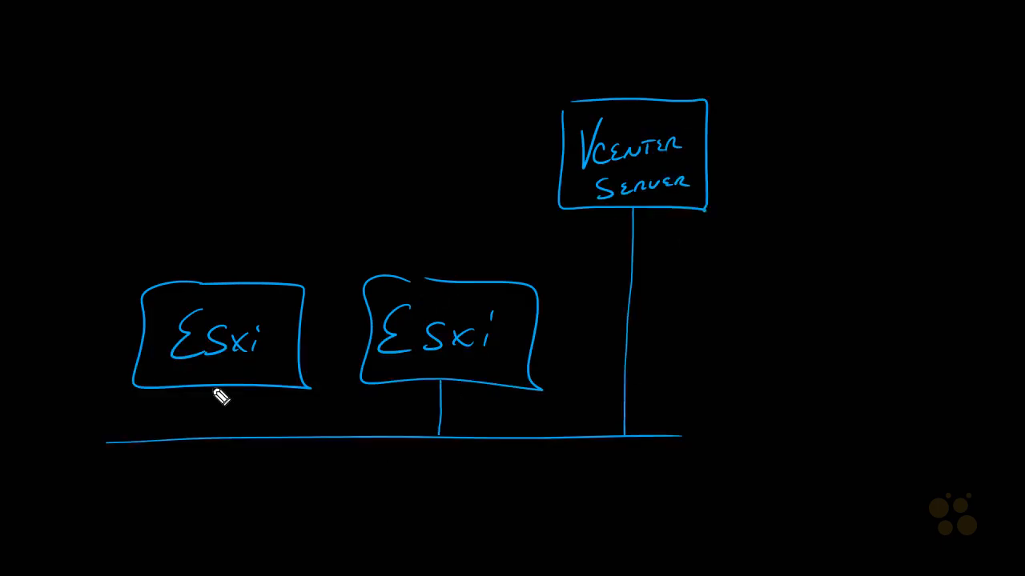
Sketch a labelled iSCSI storage box and an NSX MANAGER .OVF box, and outline the Management Cluster
drag(214, 387, 217, 435)
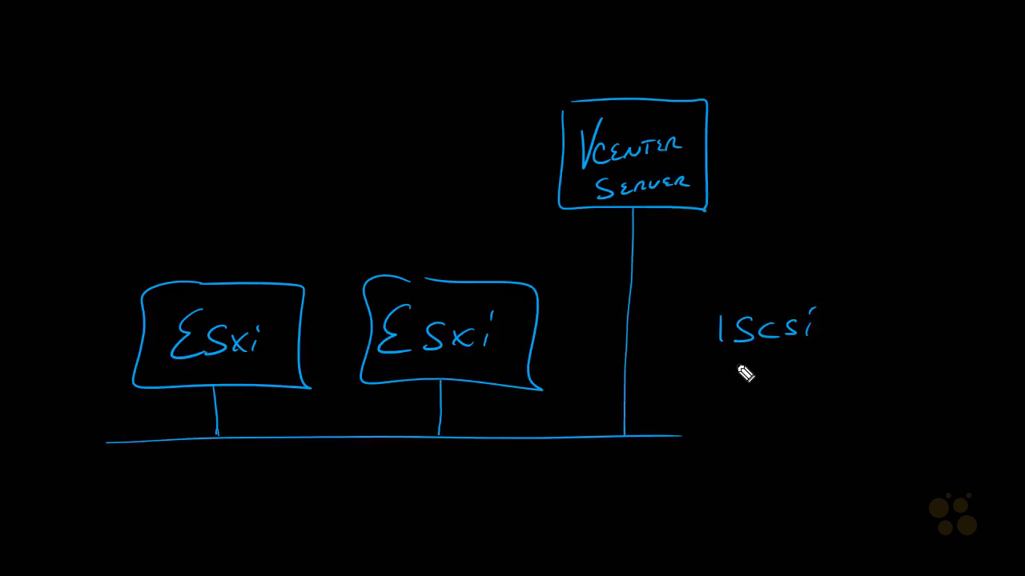
drag(722, 272, 698, 399)
drag(740, 273, 850, 403)
drag(766, 398, 765, 432)
drag(673, 435, 834, 435)
drag(54, 13, 56, 130)
drag(147, 12, 145, 116)
mouse_move(165, 253)
mouse_down()
mouse_move(564, 366)
mouse_move(474, 257)
mouse_move(251, 265)
mouse_move(486, 256)
mouse_up()
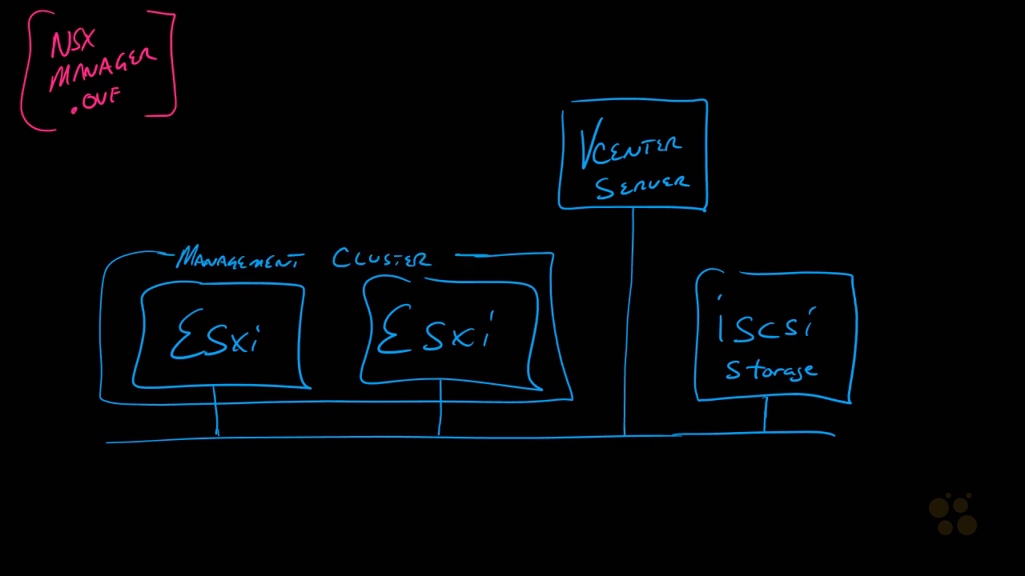
Draw an arrow from the OVF into the cluster to a VM box labelled NSX, and mark the storage NSX
drag(172, 84, 287, 212)
drag(280, 198, 299, 197)
drag(304, 324, 331, 186)
mouse_move(314, 140)
mouse_down()
mouse_move(337, 171)
mouse_move(353, 164)
mouse_up()
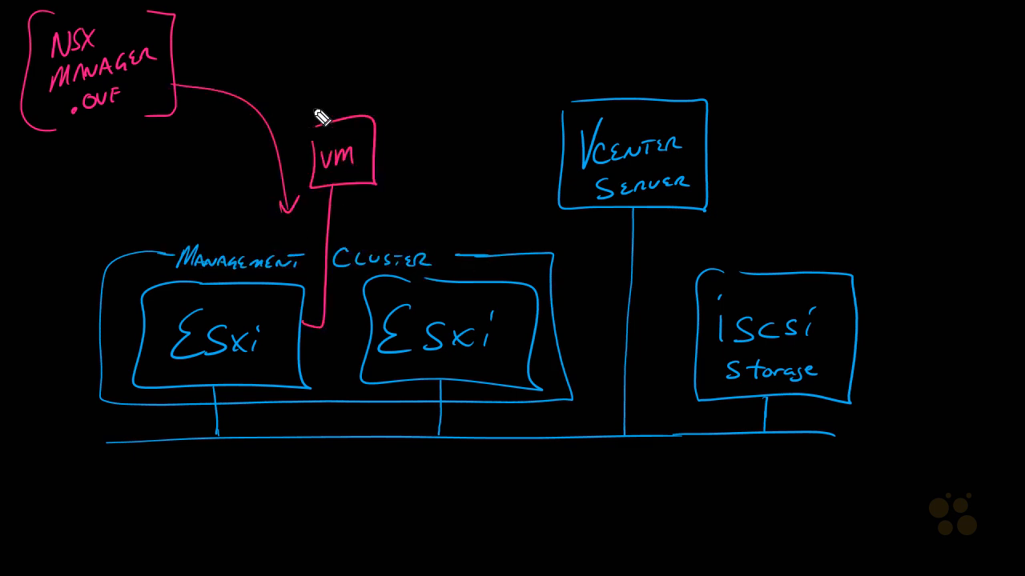
drag(310, 112, 352, 93)
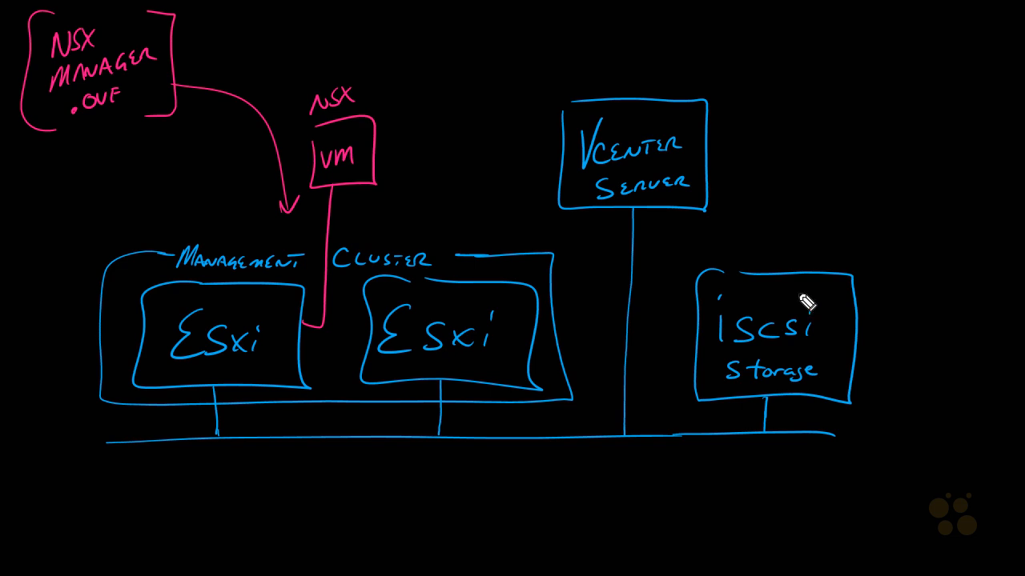
drag(781, 279, 779, 303)
drag(823, 278, 825, 304)
Trace the ESXi uplinks in pink, label the Distributed Switch Network, note the VM's IP address, add a user figure
drag(214, 388, 216, 436)
drag(441, 383, 438, 434)
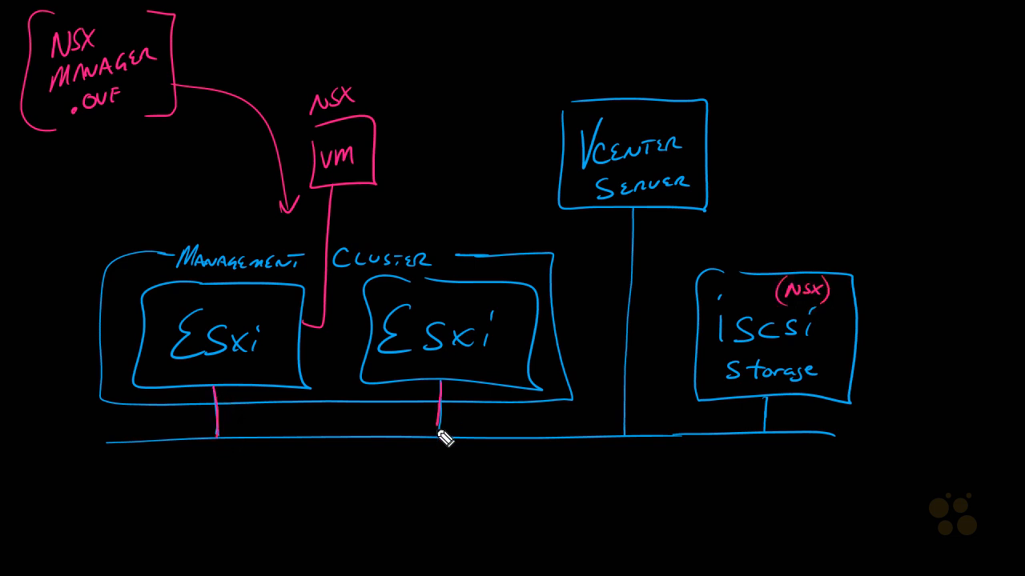
mouse_move(229, 427)
mouse_down()
mouse_move(337, 446)
mouse_move(407, 434)
mouse_move(313, 464)
mouse_move(361, 471)
mouse_up()
mouse_move(372, 56)
mouse_down()
mouse_move(418, 29)
mouse_move(432, 34)
mouse_up()
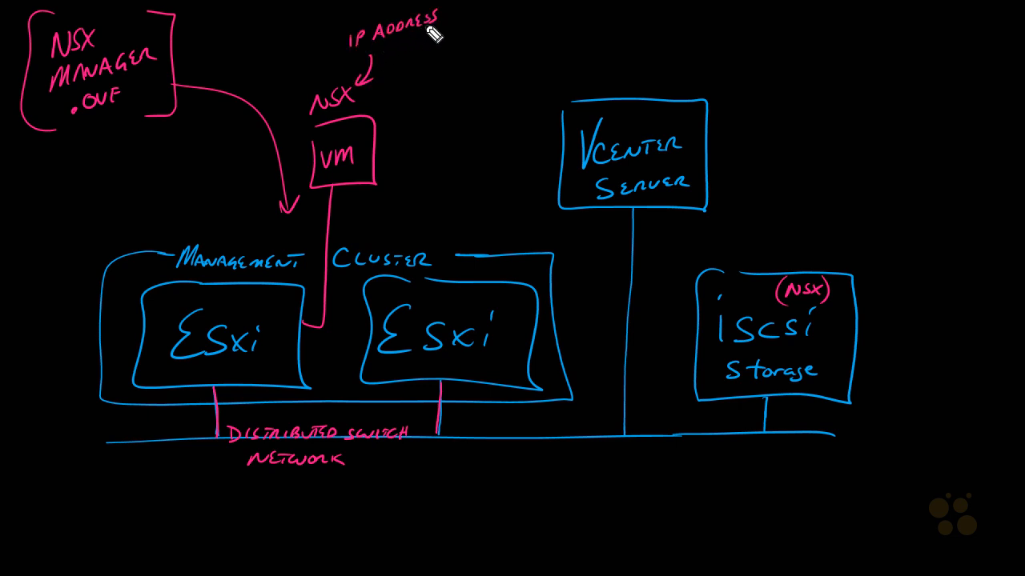
drag(695, 437, 696, 467)
mouse_move(671, 483)
mouse_down()
mouse_move(672, 509)
mouse_move(717, 480)
mouse_up()
drag(753, 480, 765, 506)
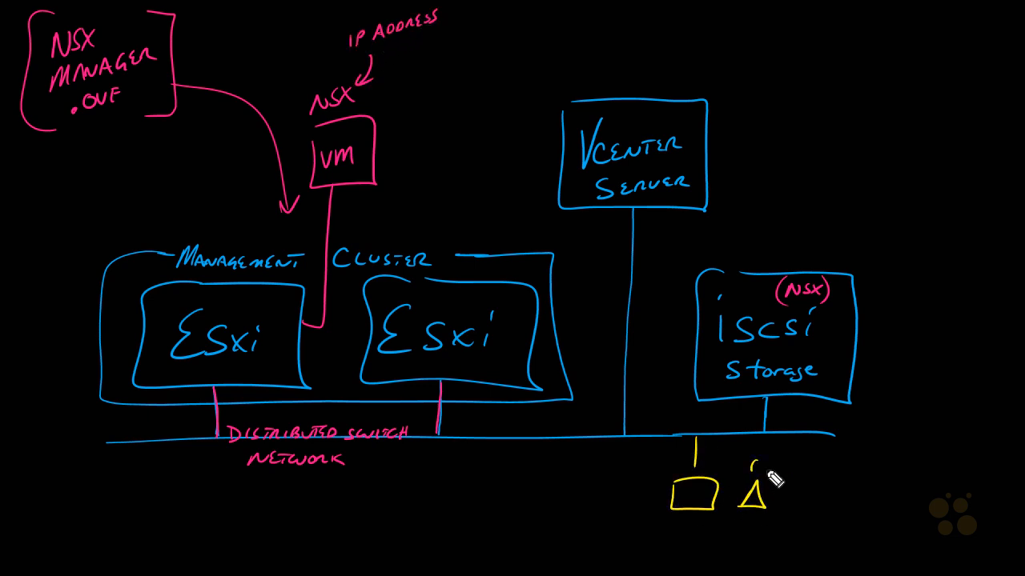